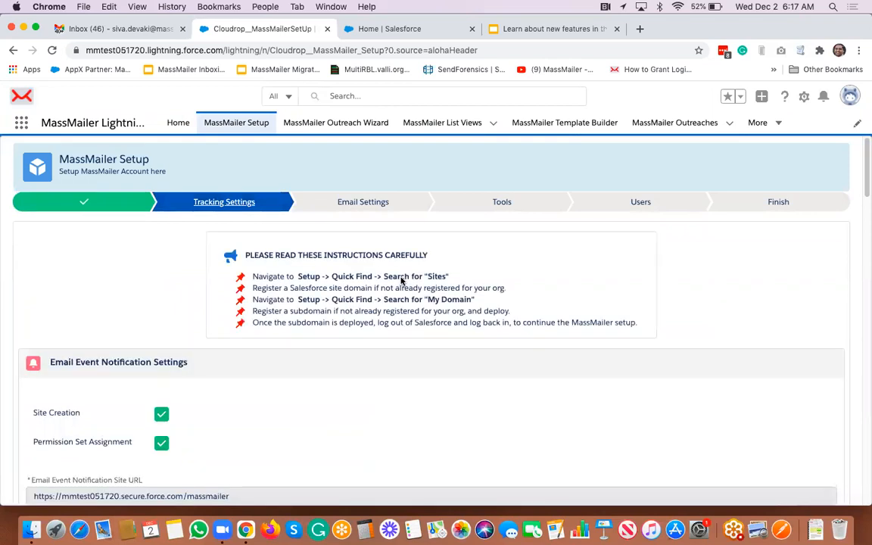
scroll(402, 280, "down", 8)
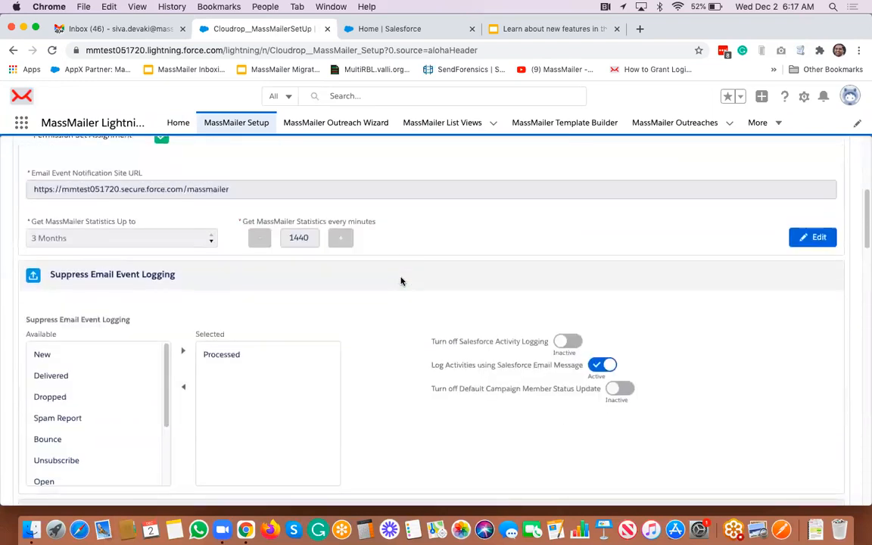
scroll(401, 281, "down", 7)
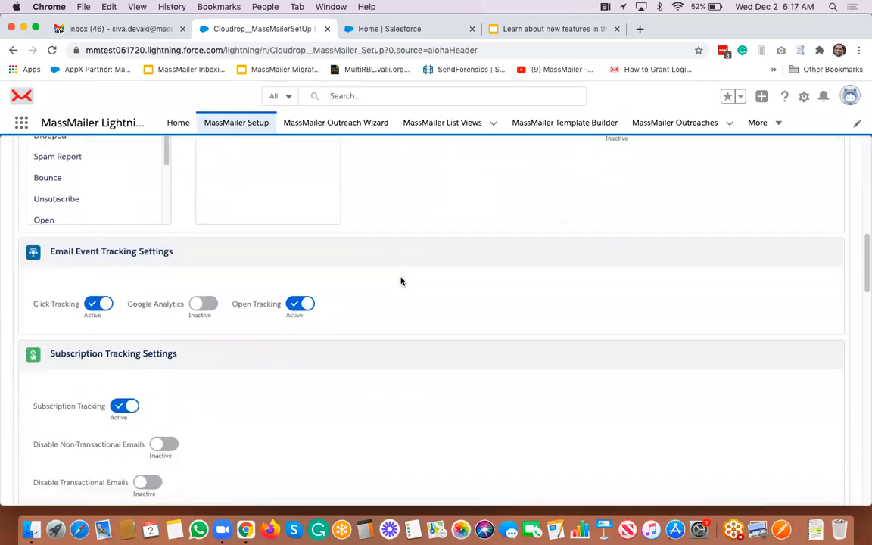
scroll(402, 281, "down", 6)
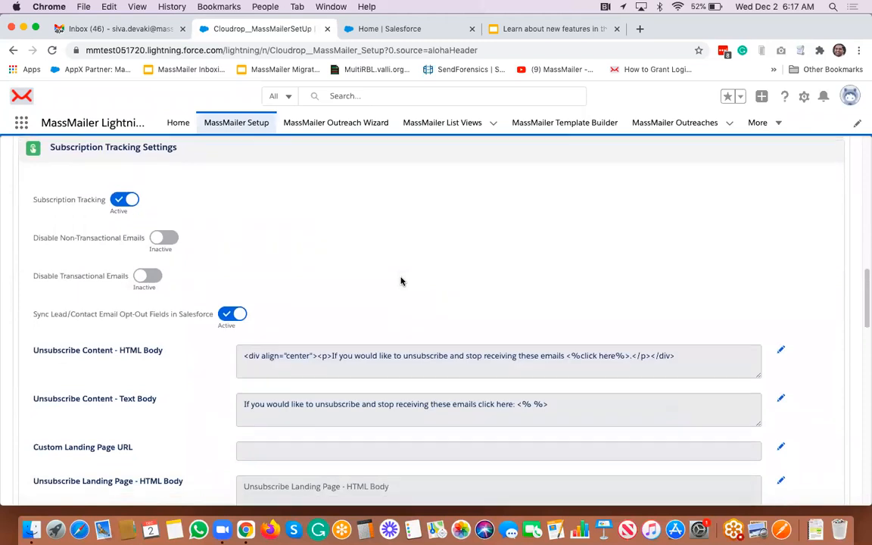
scroll(401, 281, "down", 6)
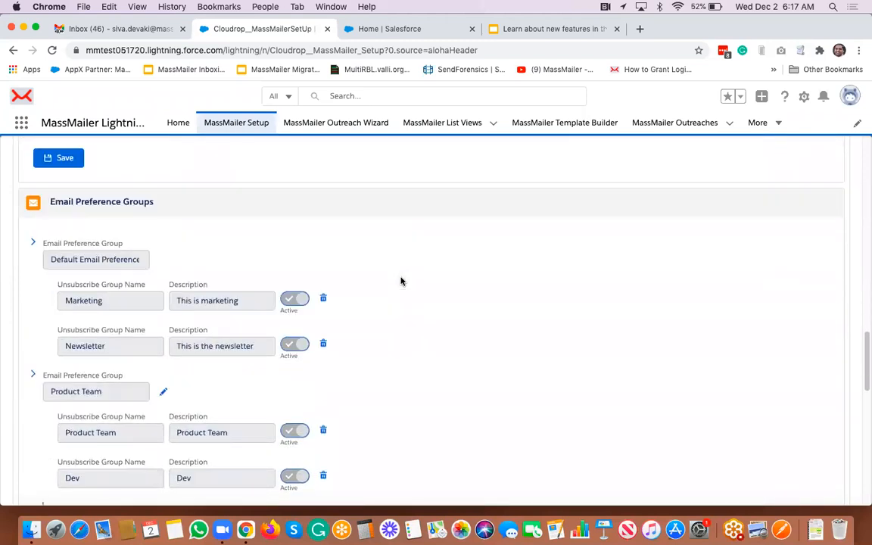
scroll(401, 281, "up", 6)
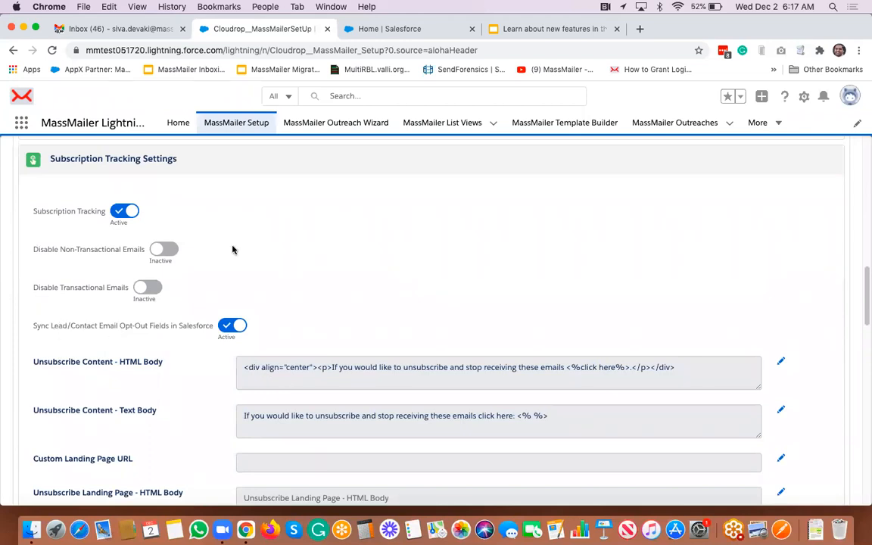
scroll(307, 282, "up", 10)
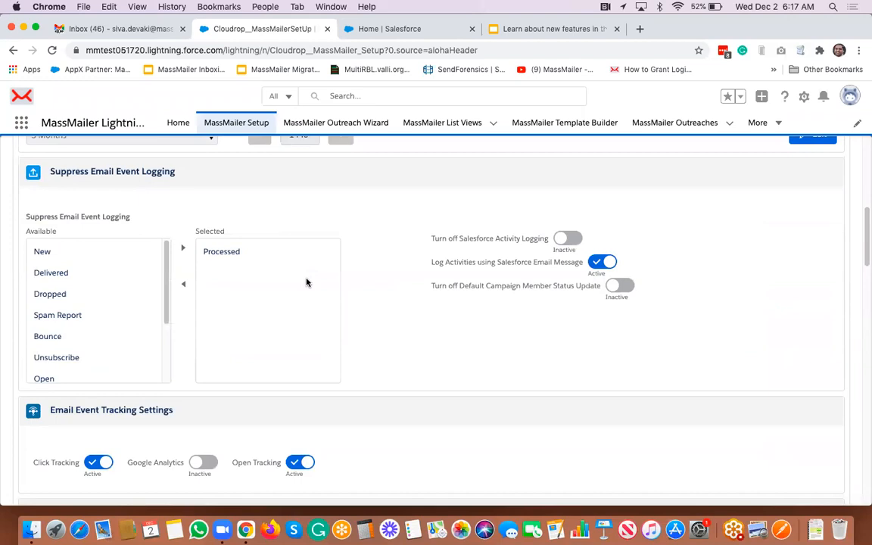
scroll(307, 282, "down", 2)
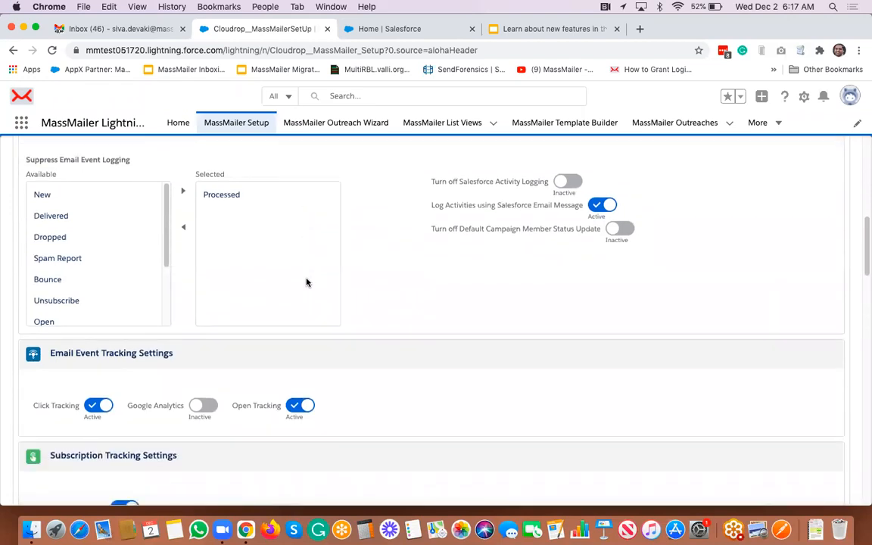
scroll(306, 283, "down", 3)
scroll(307, 282, "down", 4)
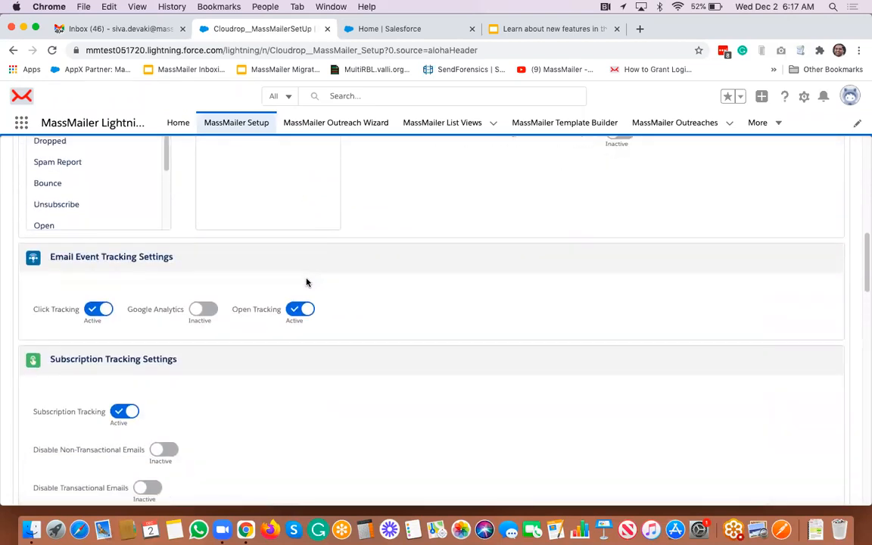
scroll(306, 283, "down", 3)
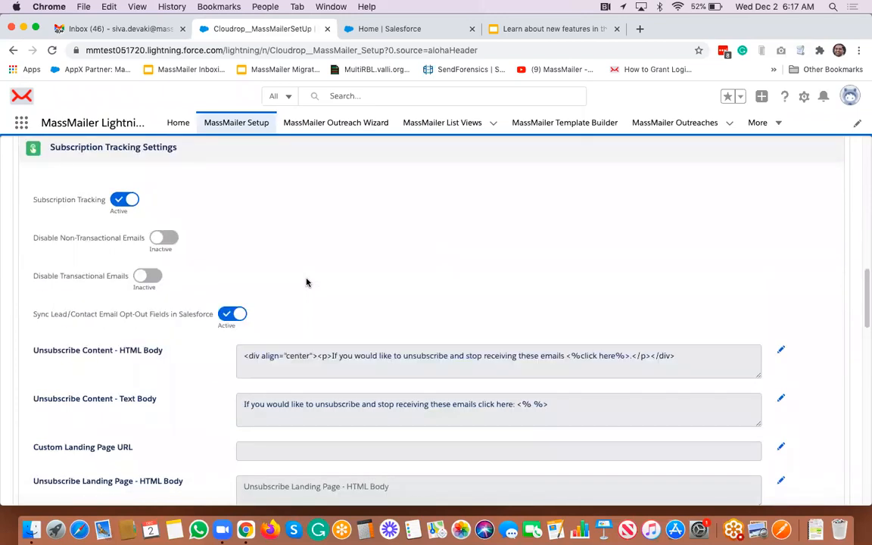
scroll(307, 282, "down", 5)
scroll(307, 283, "down", 8)
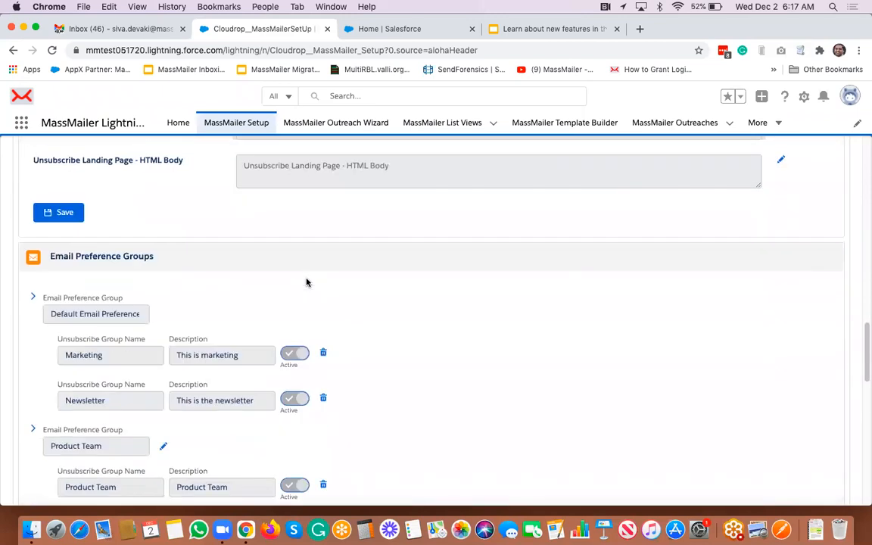
scroll(238, 225, "down", 2)
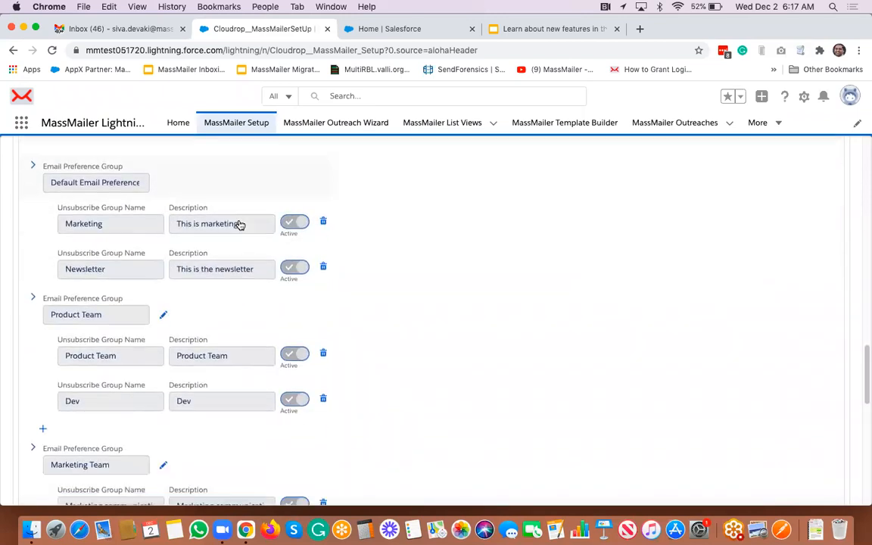
scroll(253, 283, "up", 2)
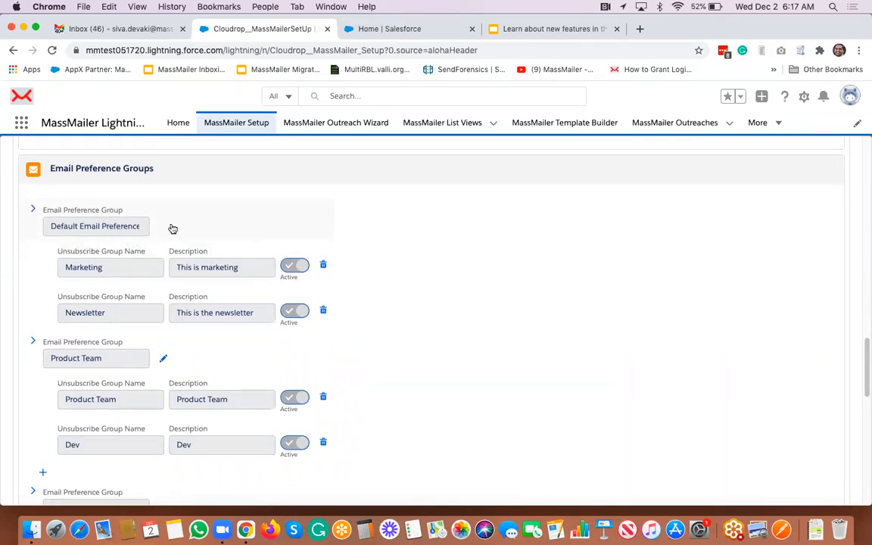
scroll(517, 302, "down", 5)
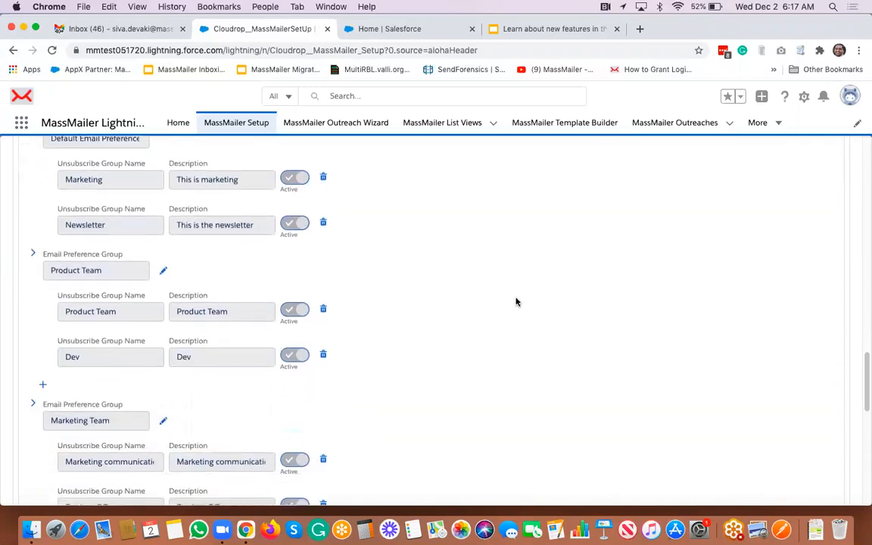
scroll(516, 302, "down", 3)
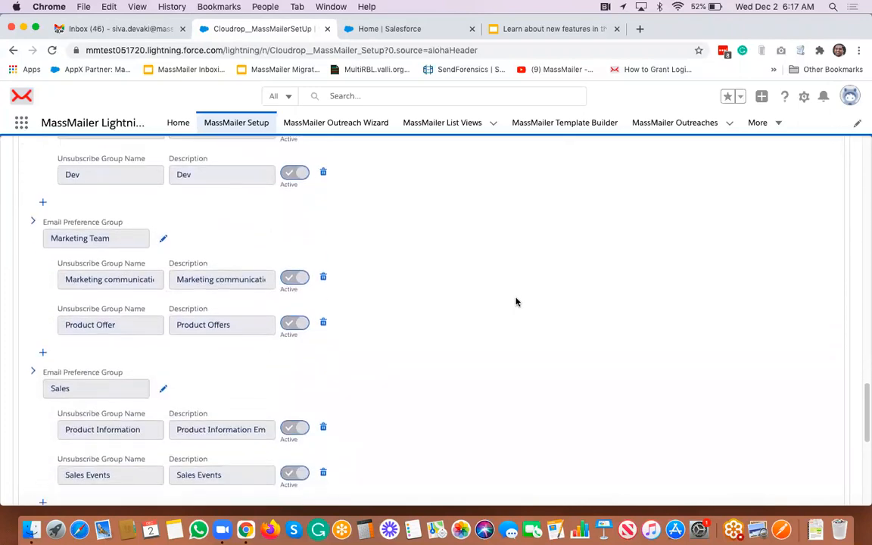
scroll(516, 302, "down", 7)
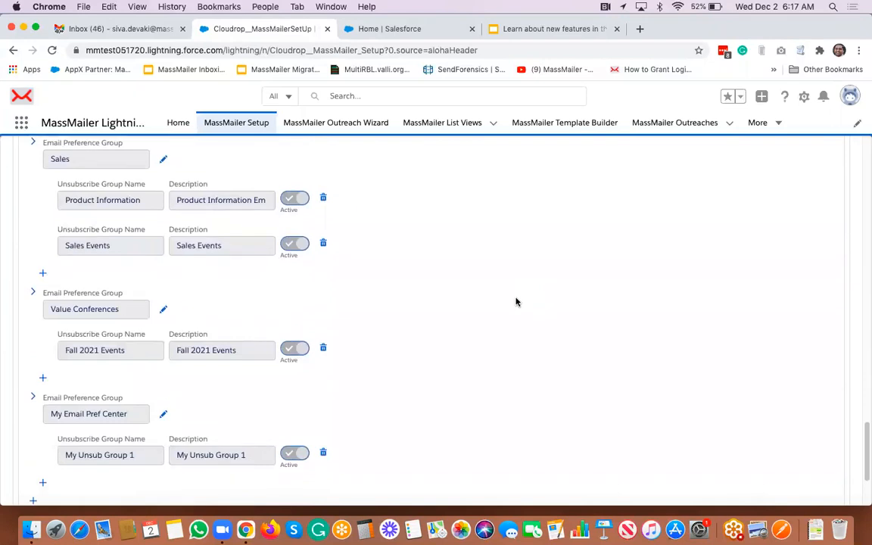
scroll(517, 303, "down", 4)
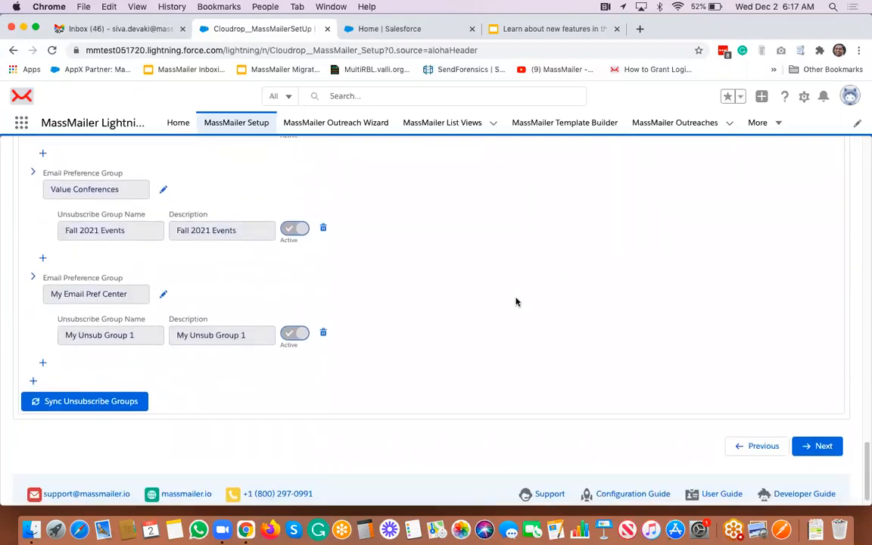
left_click(34, 383)
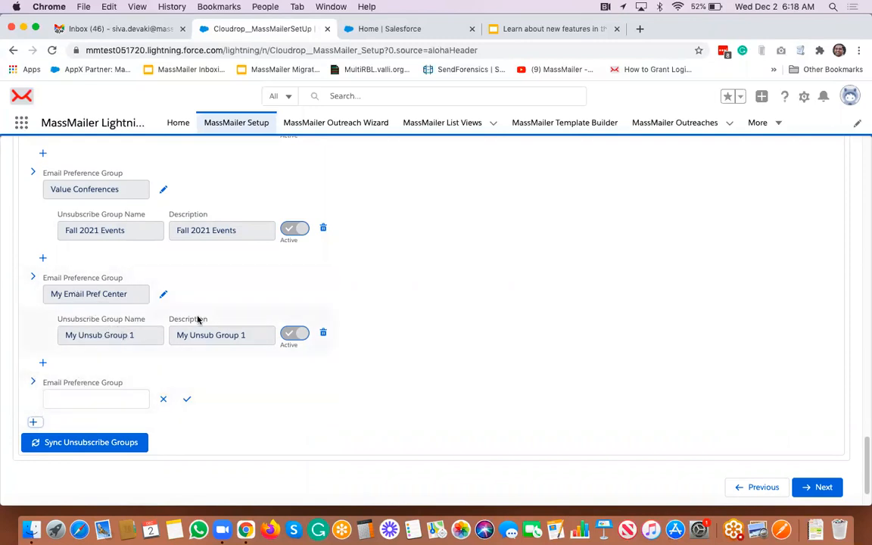
left_click(163, 399)
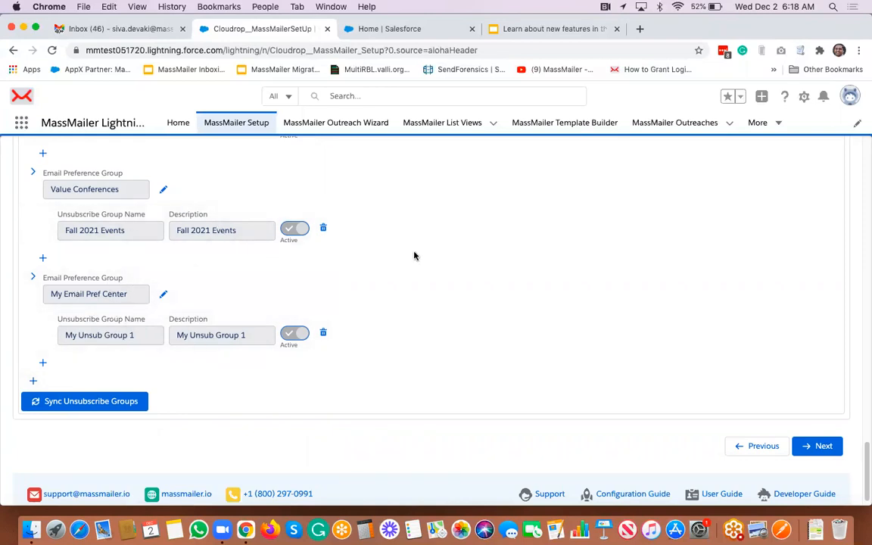
scroll(414, 256, "up", 5)
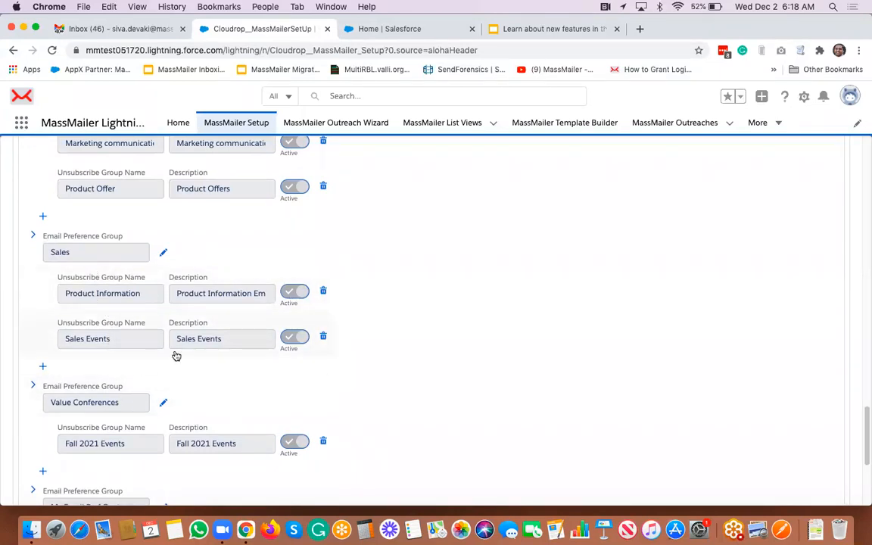
scroll(176, 356, "up", 2)
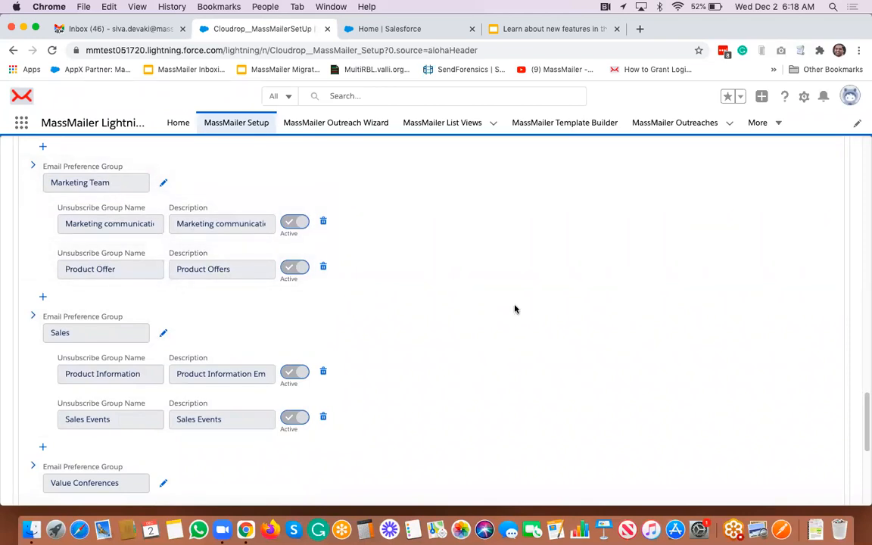
scroll(515, 309, "down", 8)
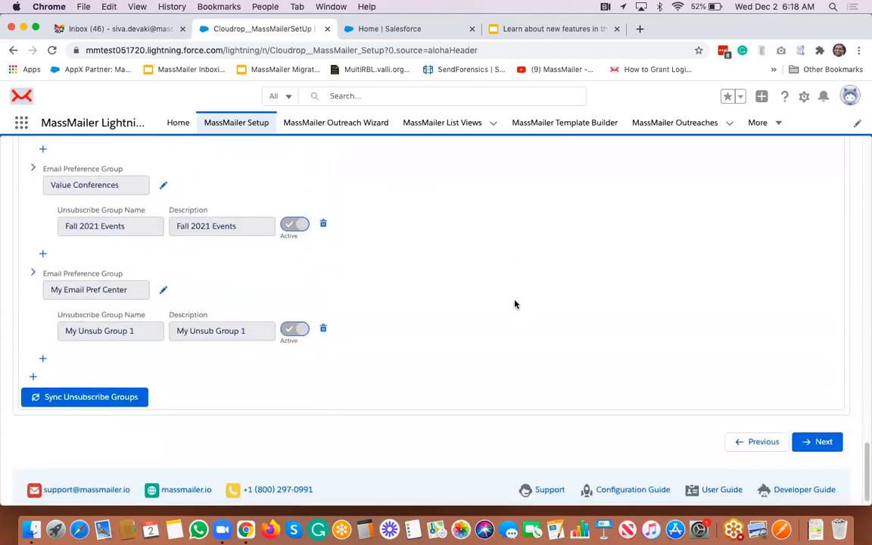
scroll(515, 305, "up", 10)
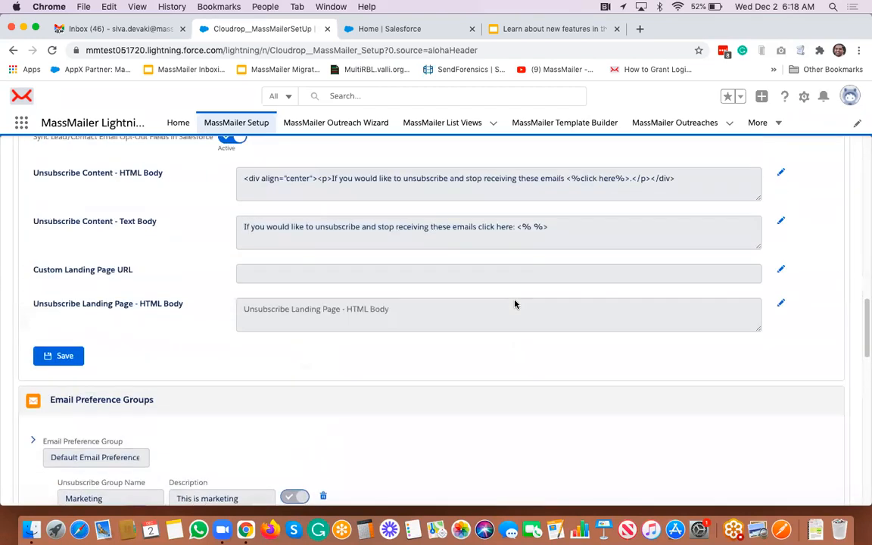
scroll(515, 305, "up", 5)
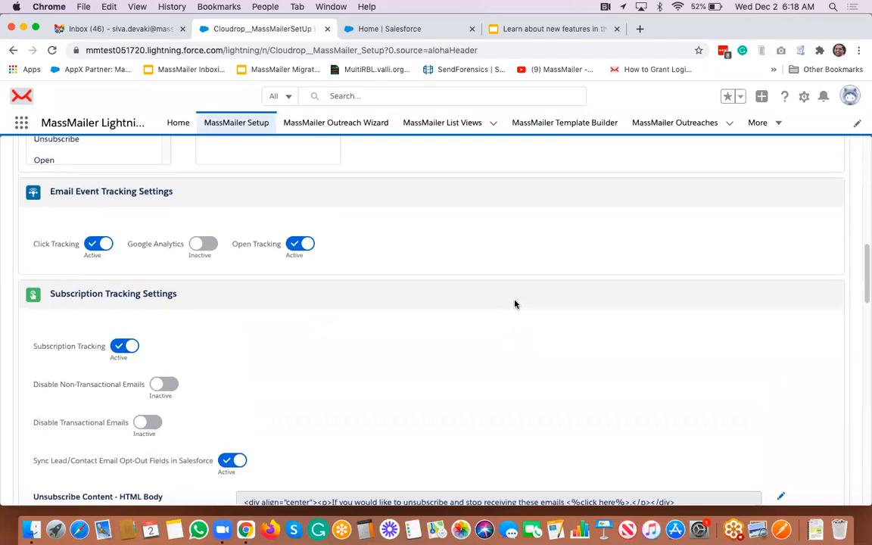
scroll(515, 304, "up", 4)
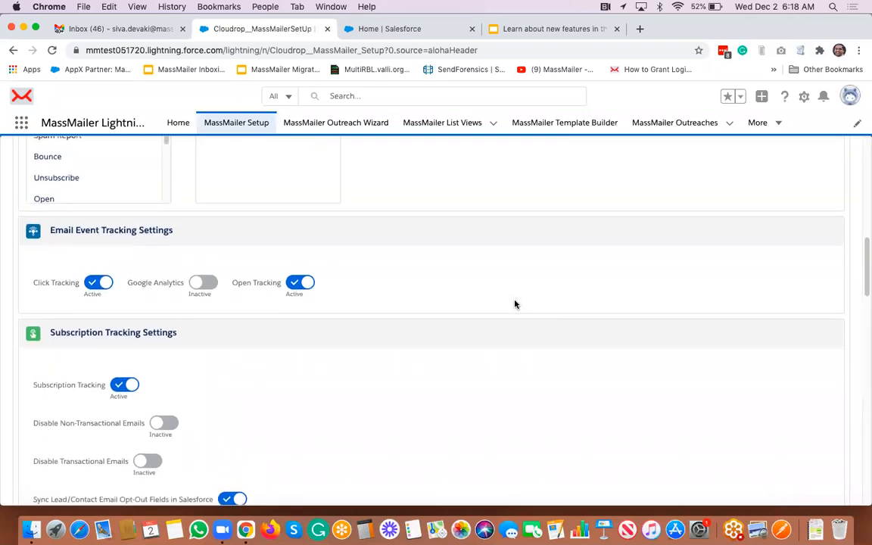
scroll(515, 304, "up", 5)
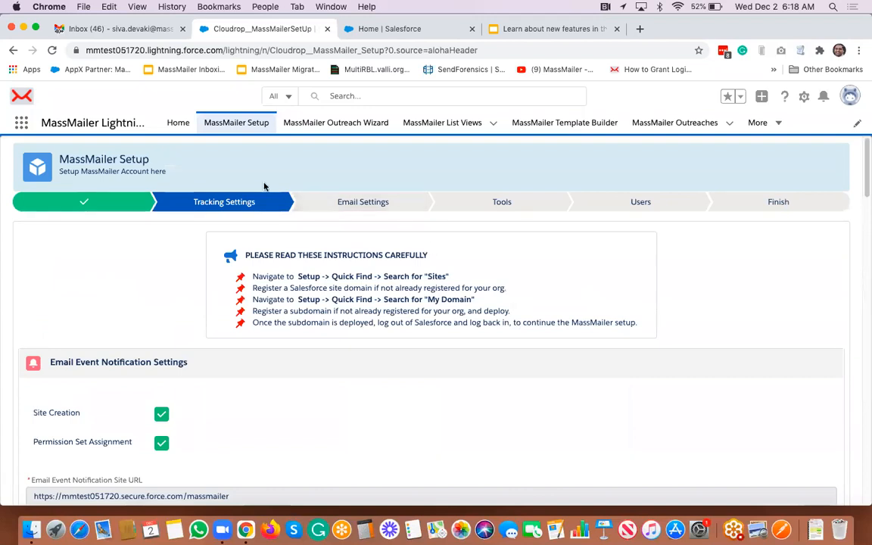
- Open Email Settings and review the Object Settings rows, such as Lead and Case email fields
left_click(342, 208)
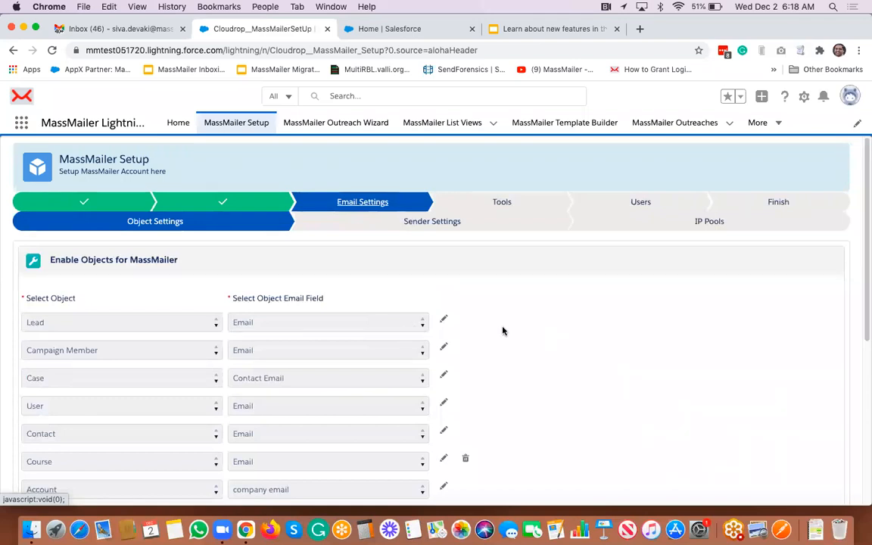
scroll(502, 331, "down", 5)
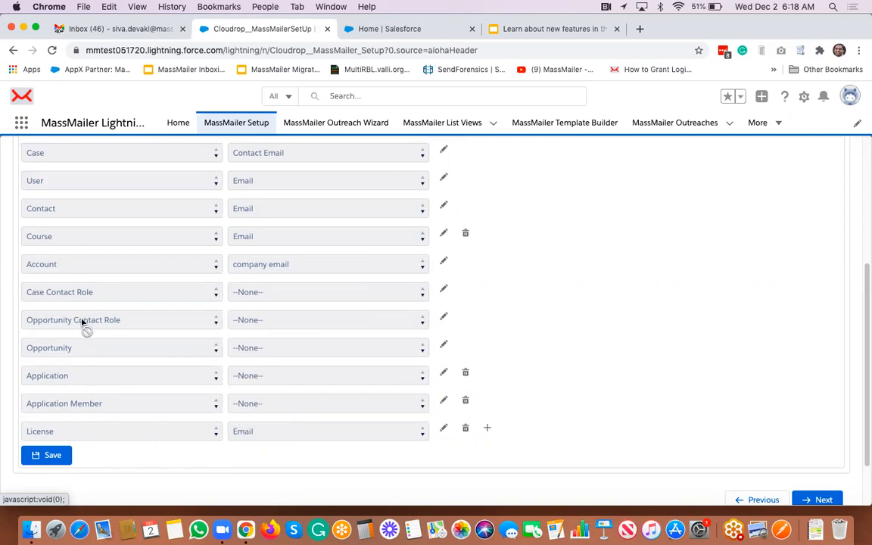
scroll(82, 321, "up", 2)
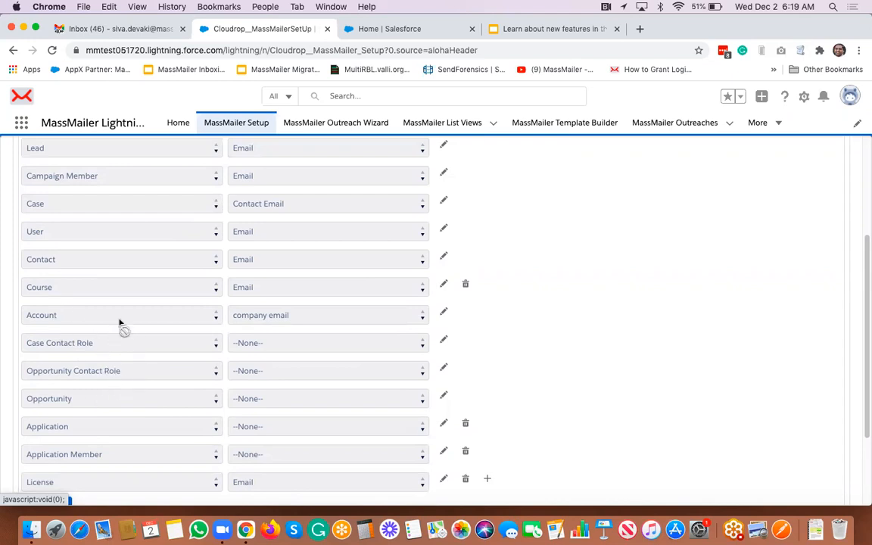
scroll(121, 324, "down", 3)
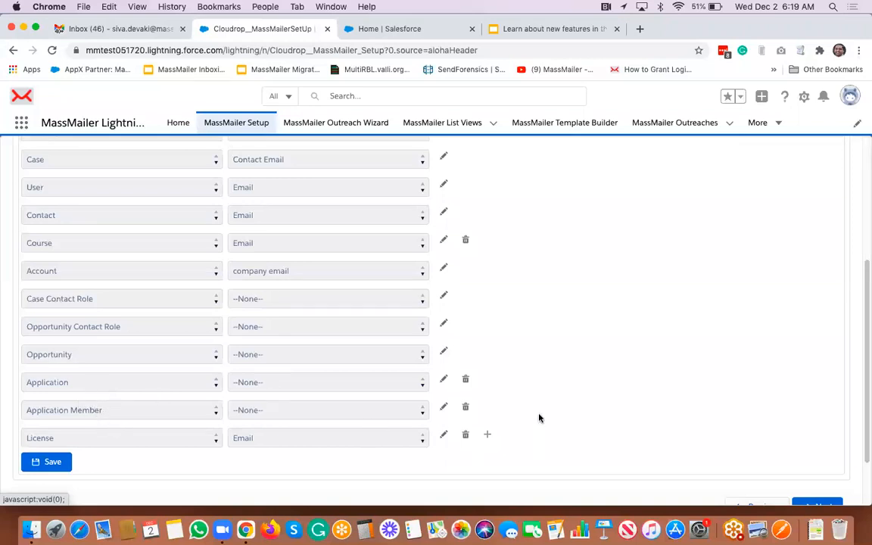
scroll(540, 418, "down", 2)
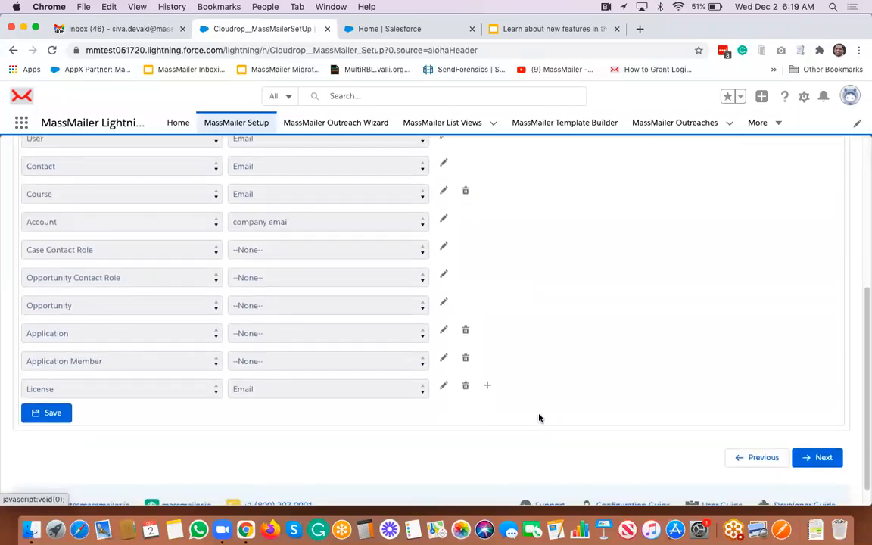
scroll(540, 419, "up", 10)
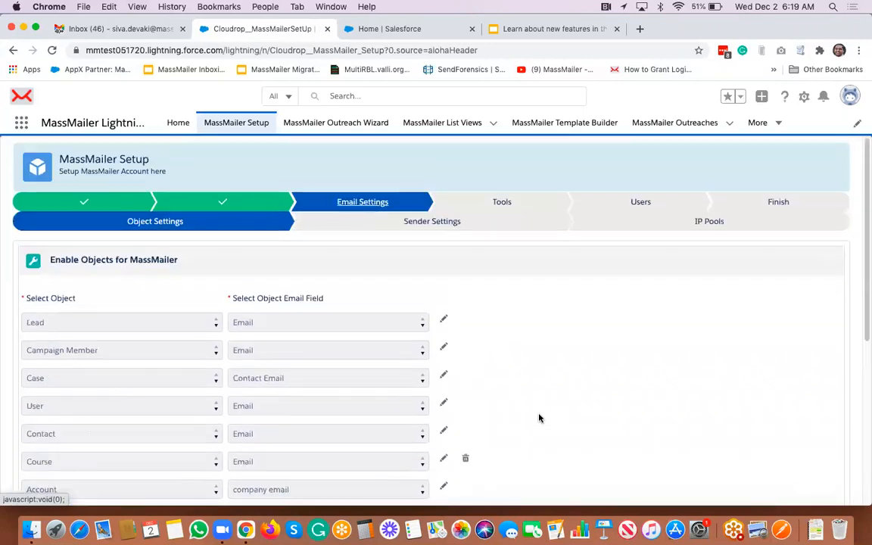
- Open Sender Settings and review the four common senders, CC/BCC, deliverability and verification options
left_click(490, 225)
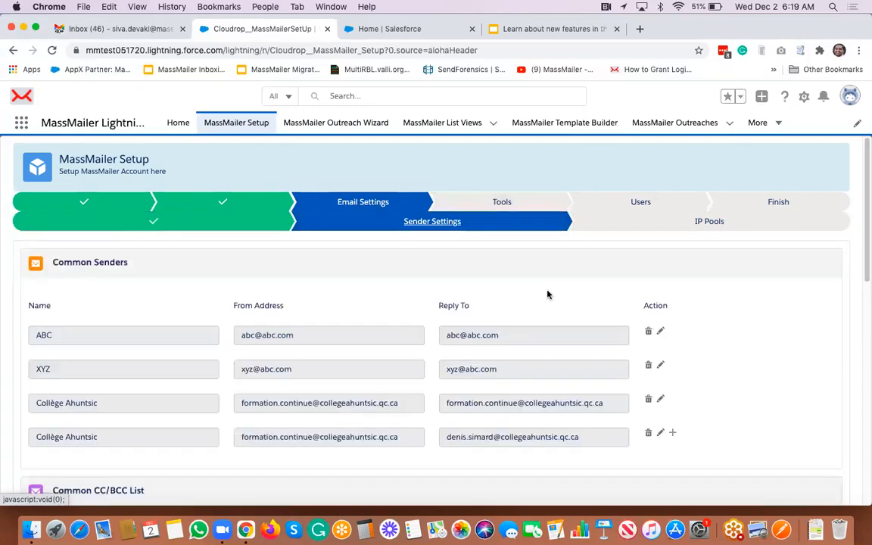
scroll(548, 294, "down", 3)
scroll(548, 295, "up", 1)
scroll(549, 294, "down", 2)
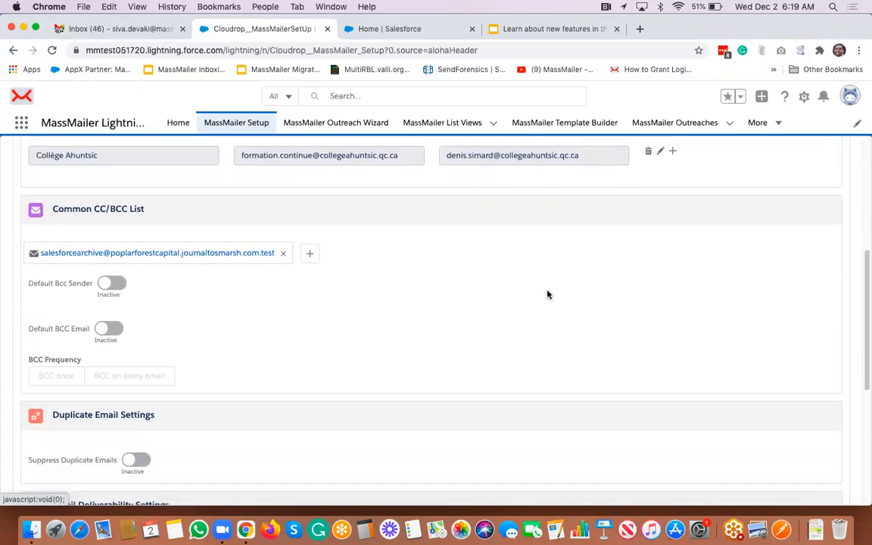
scroll(548, 294, "down", 5)
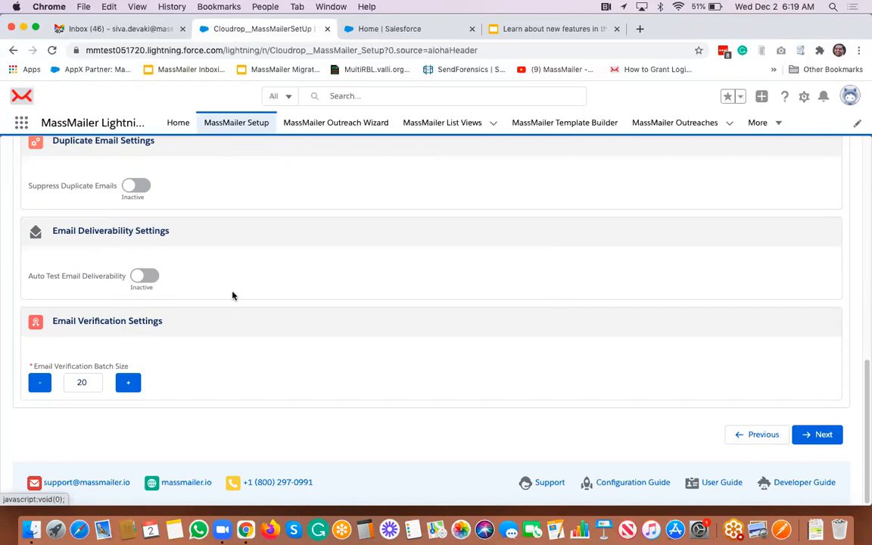
scroll(243, 295, "up", 1)
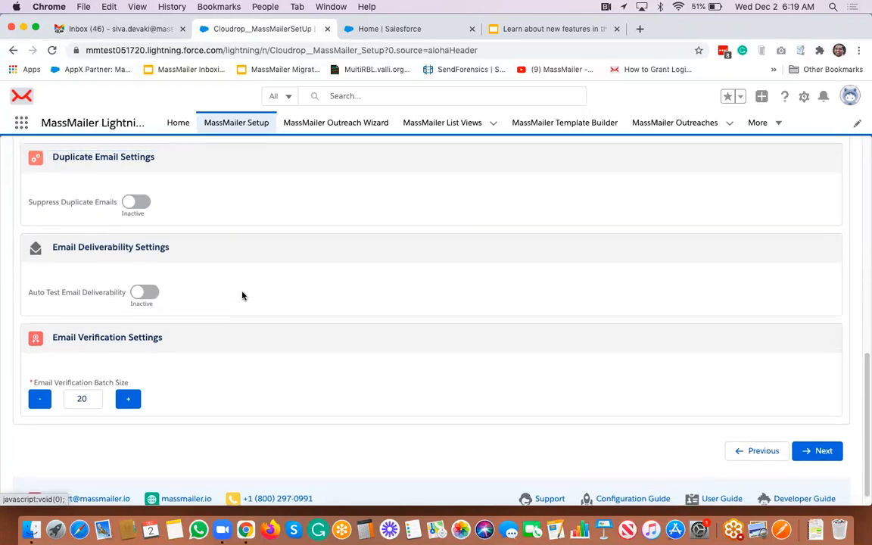
scroll(242, 295, "up", 10)
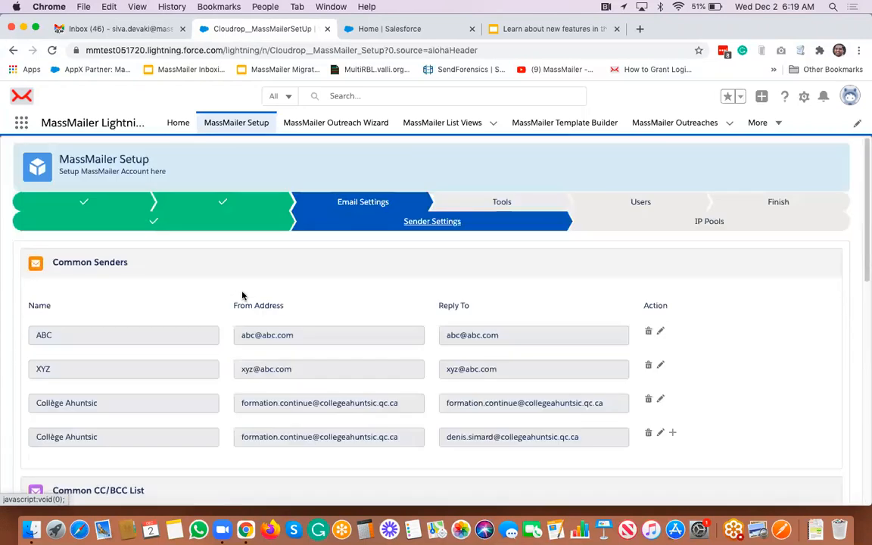
- Open the Tools step and view its Advanced purge settings
left_click(508, 212)
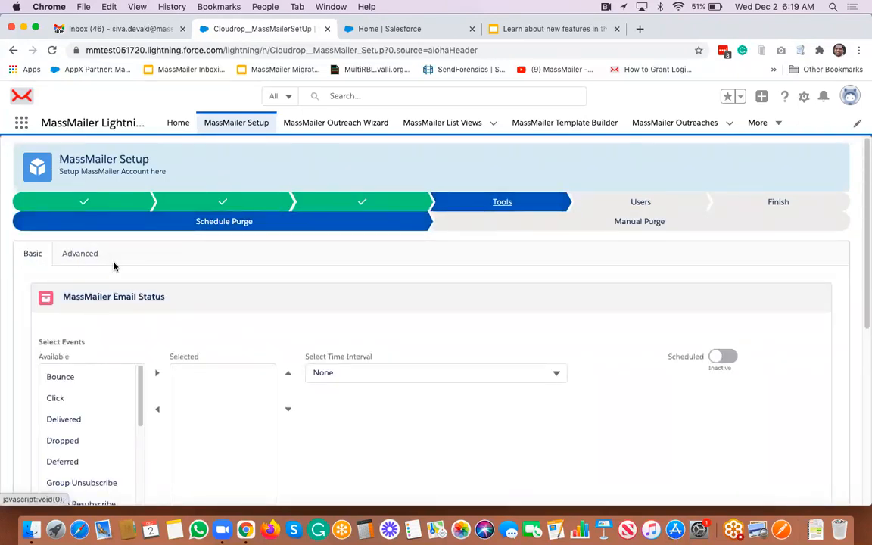
scroll(314, 285, "down", 3)
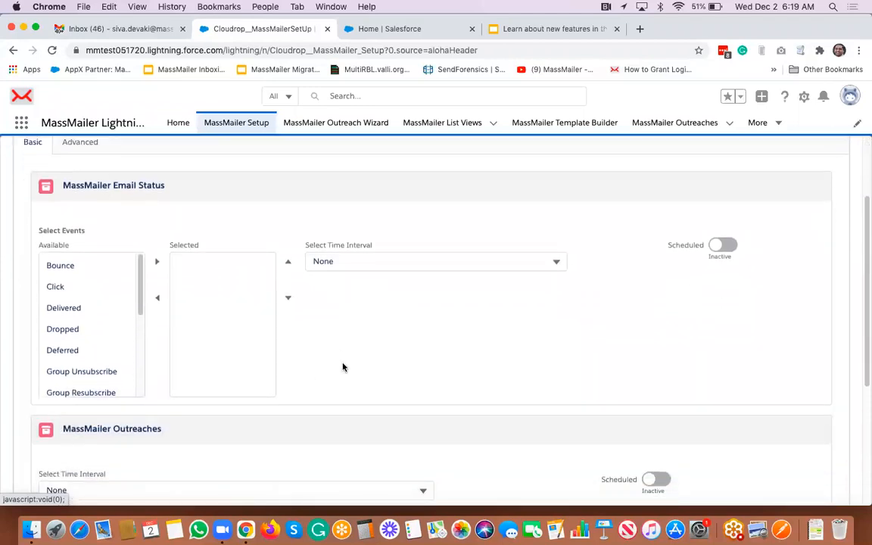
scroll(342, 365, "down", 4)
scroll(342, 367, "up", 5)
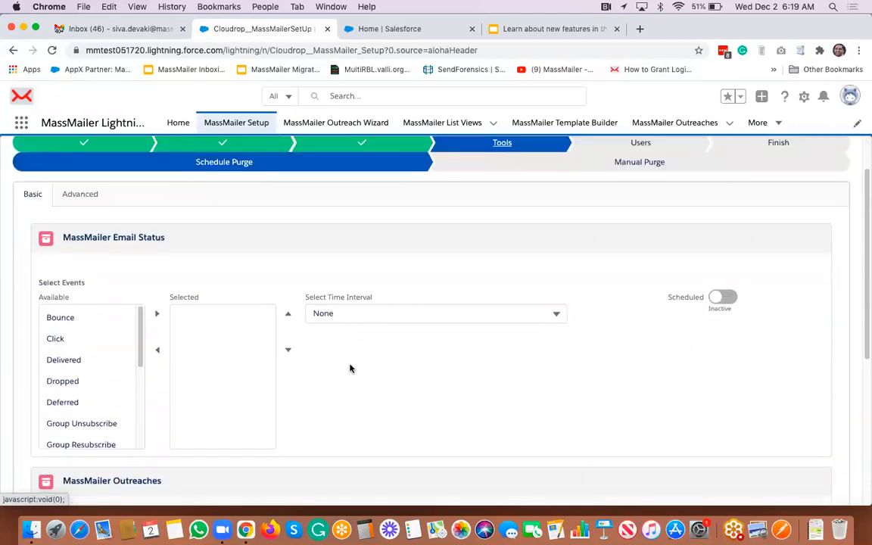
left_click(68, 195)
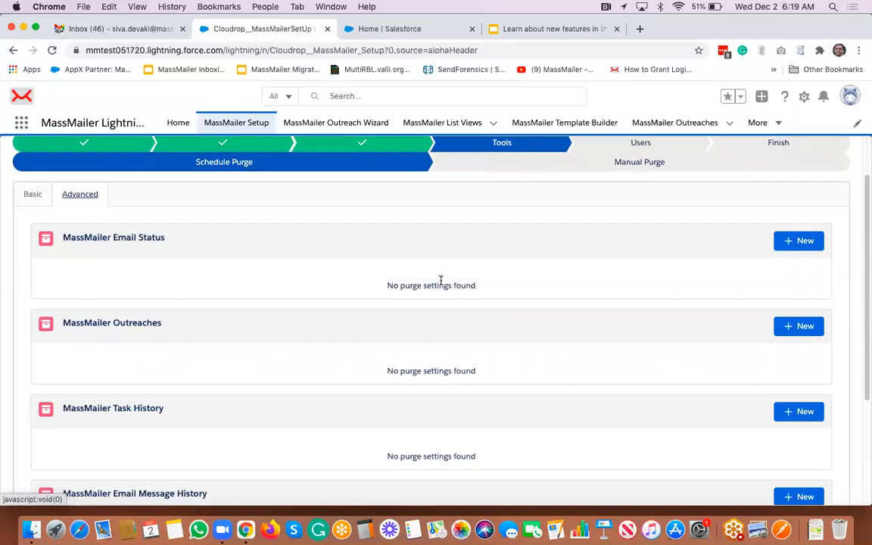
scroll(441, 281, "up", 1)
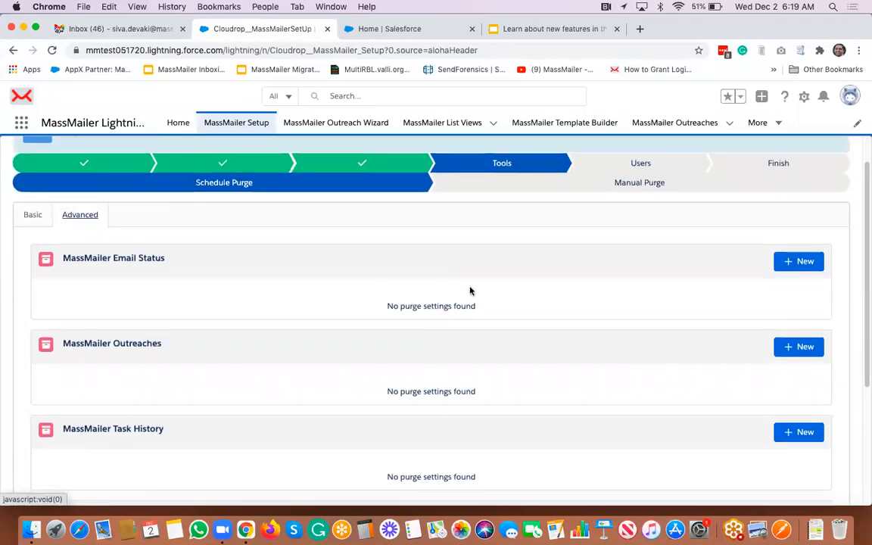
- Start a new Email Status purge criteria, close it unsaved, and switch to Manual Purge
left_click(790, 263)
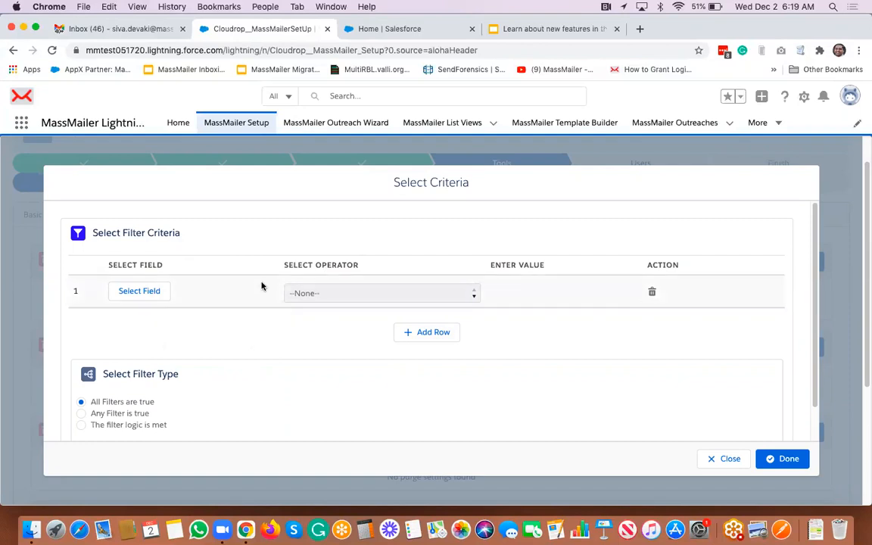
scroll(261, 286, "down", 2)
scroll(261, 286, "up", 2)
left_click(729, 459)
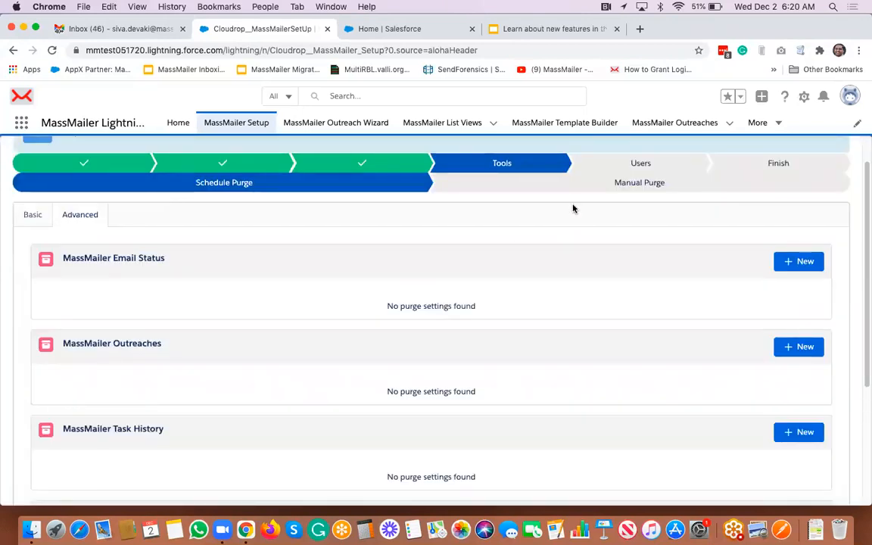
left_click(580, 191)
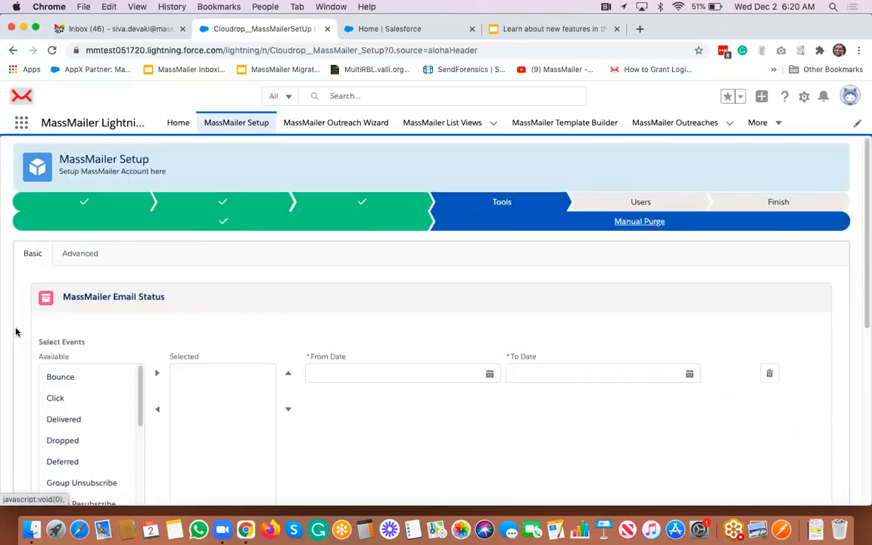
- View Advanced purge rules, go to Users, and preview then close Assign Multiple Users
left_click(81, 254)
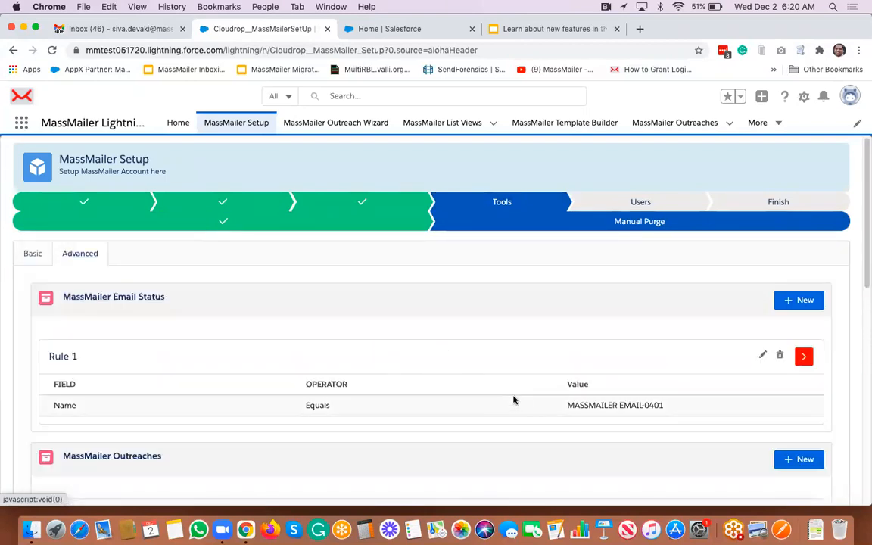
left_click(638, 203)
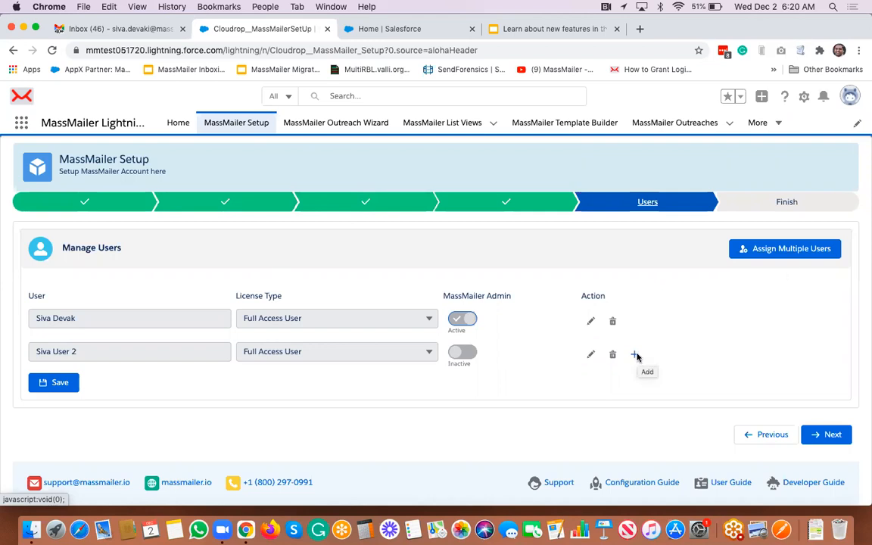
left_click(779, 251)
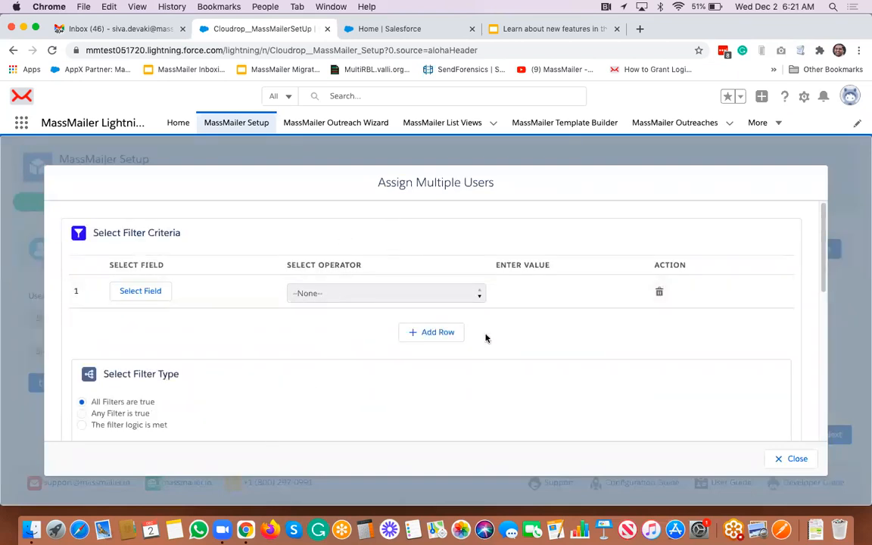
left_click(799, 460)
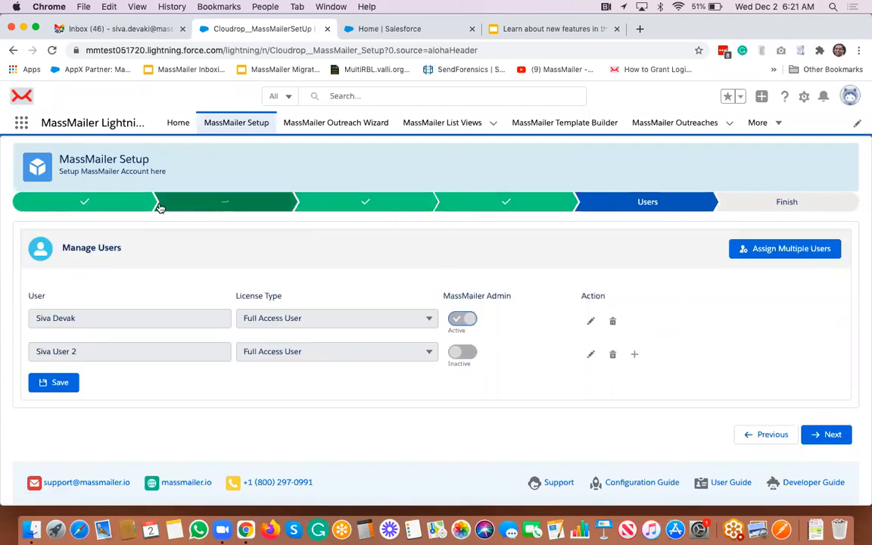
- Return to Account Settings and open Inbound Parse, which shows no authenticated domain
left_click(126, 209)
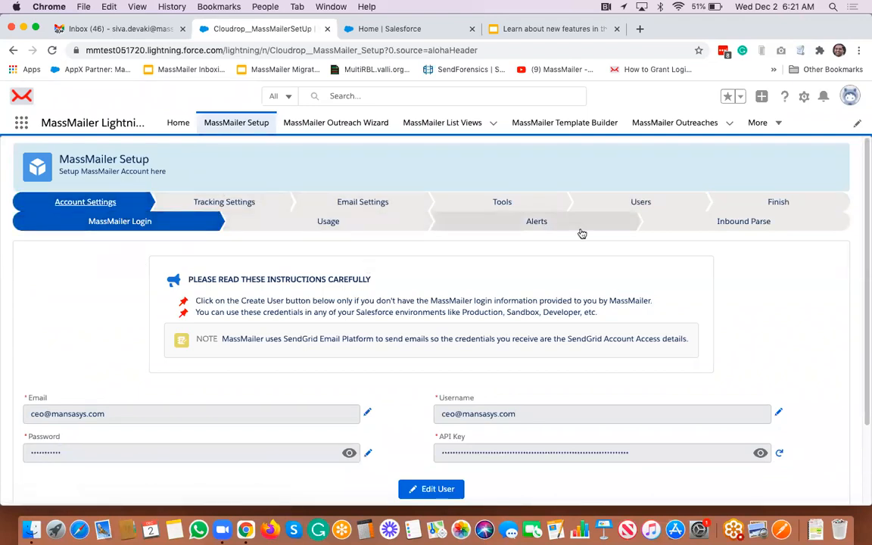
left_click(740, 227)
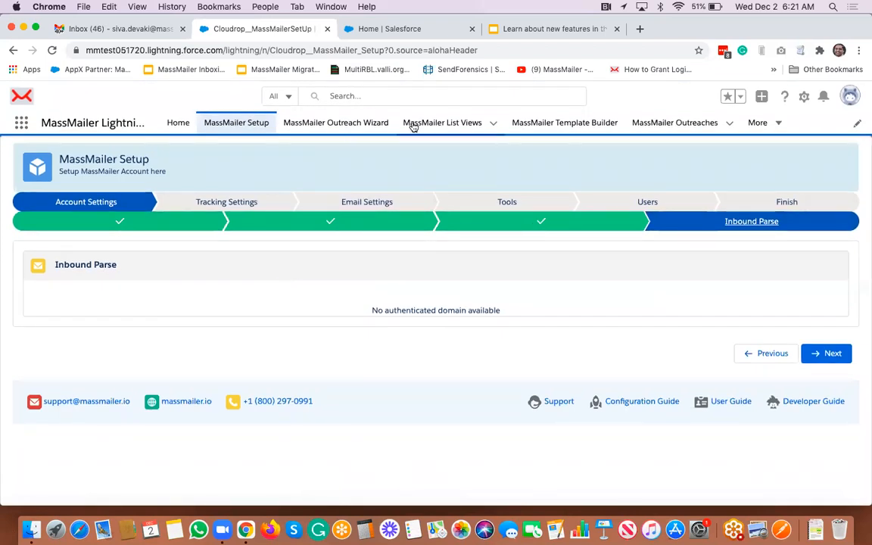
- Preview the 12/1/2020 outreach's email template in HTML and plain text, then close it
left_click(669, 125)
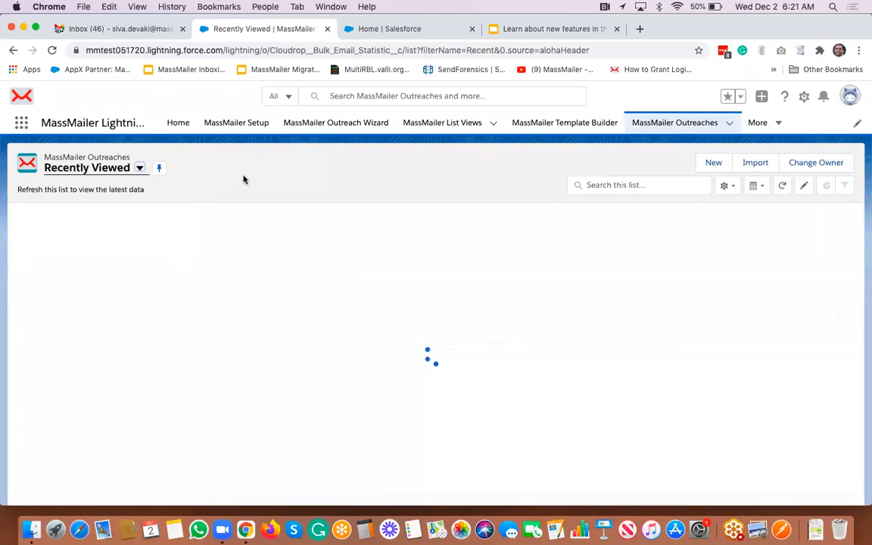
left_click(148, 231)
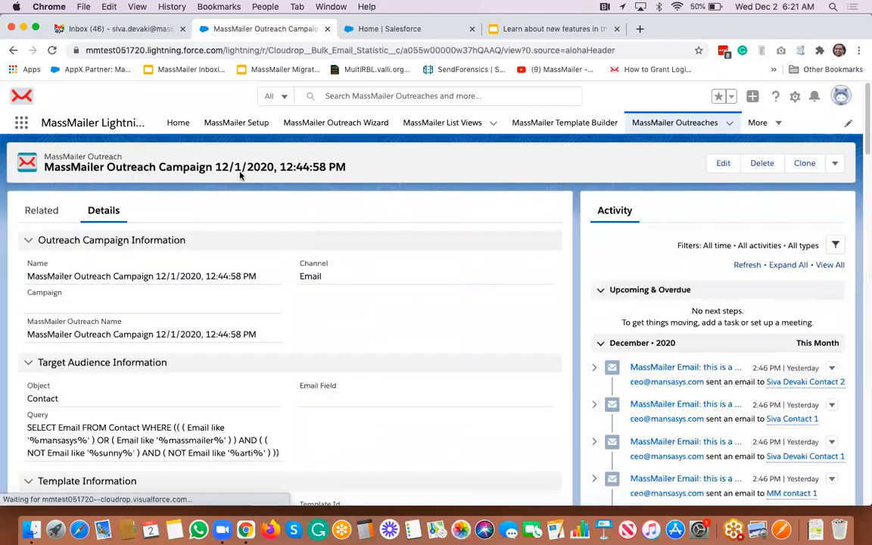
left_click(836, 164)
left_click(817, 208)
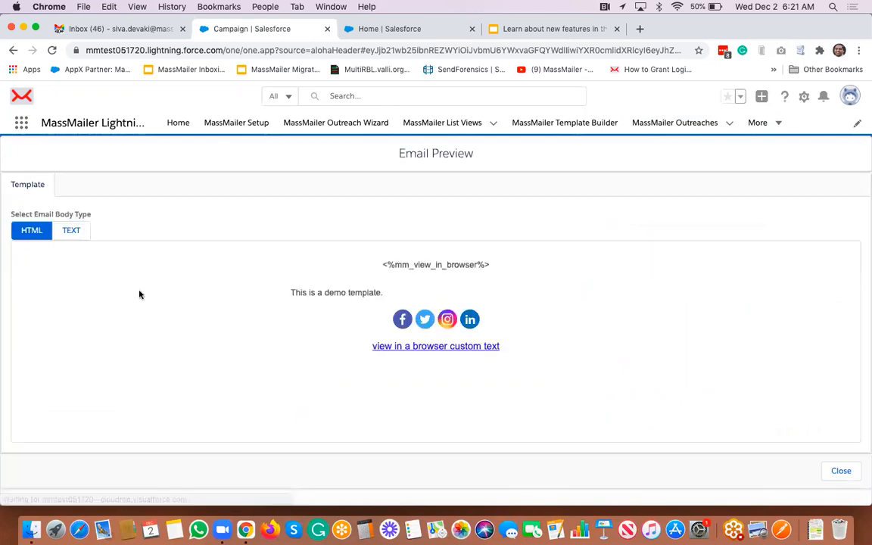
left_click(73, 239)
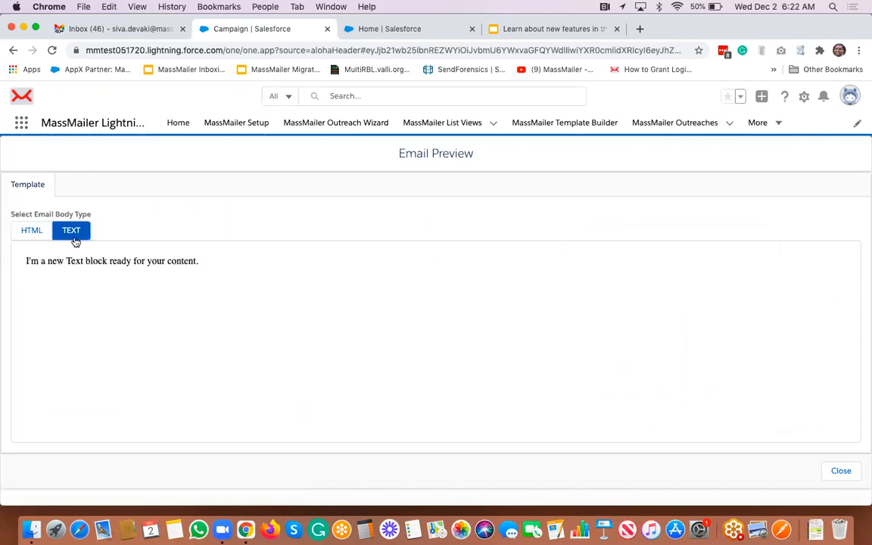
left_click(32, 235)
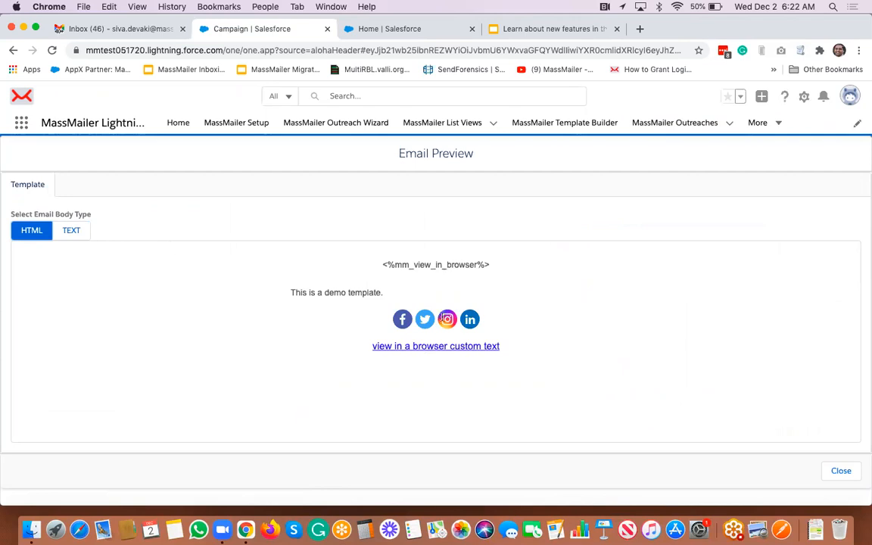
left_click(846, 479)
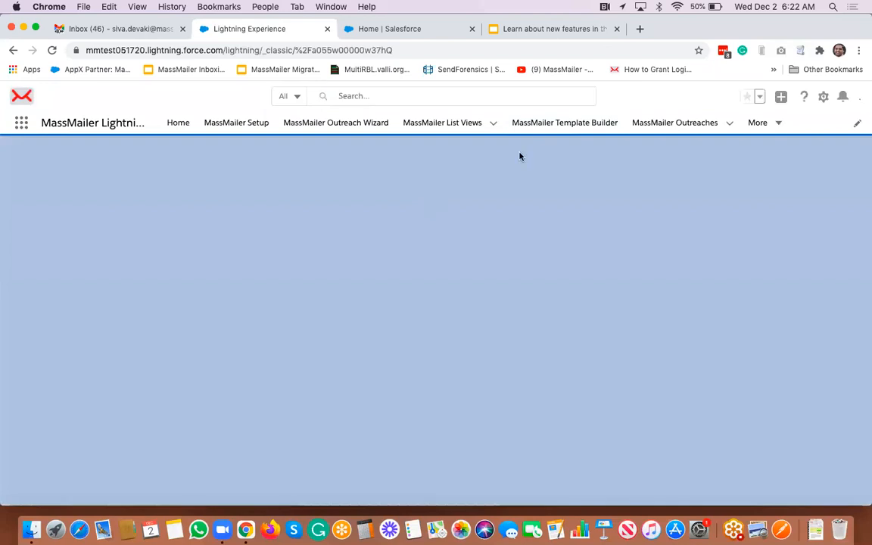
- Open the Template Builder and toggle the email body between plain text and HTML design
left_click(547, 128)
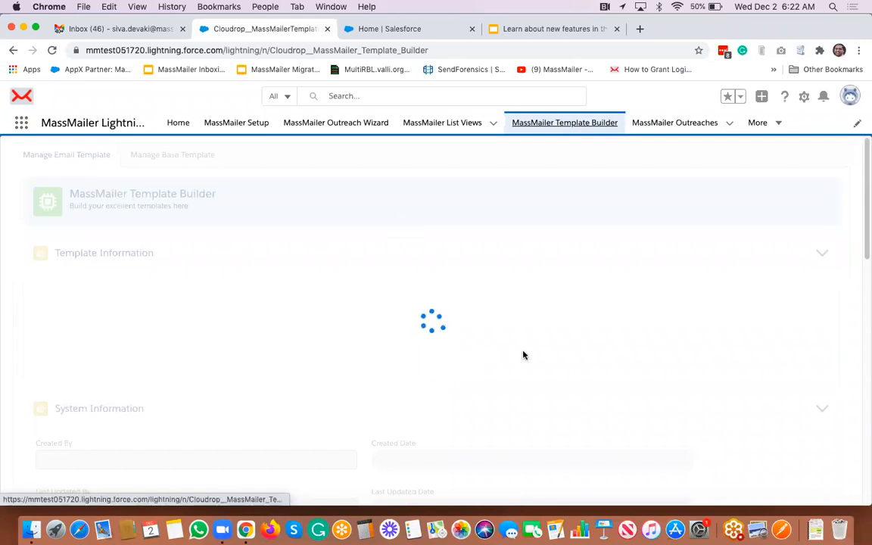
scroll(522, 355, "down", 10)
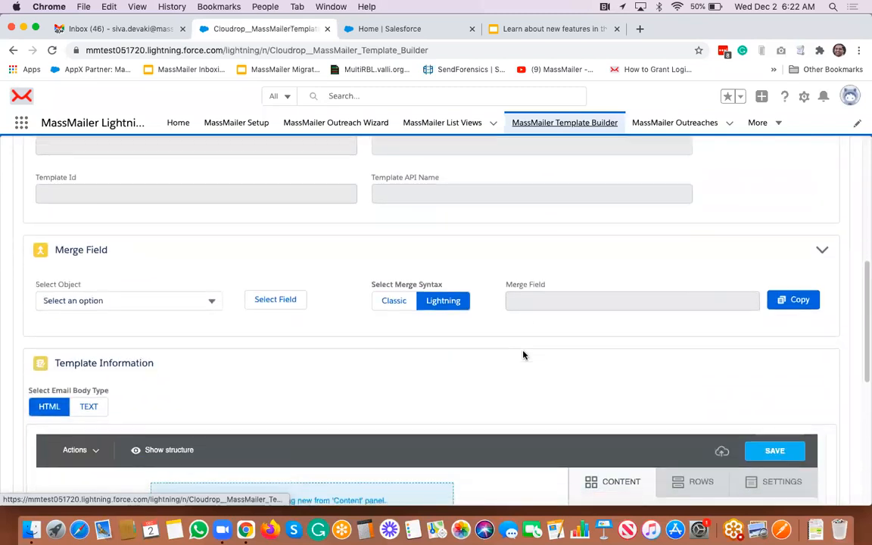
scroll(523, 355, "down", 3)
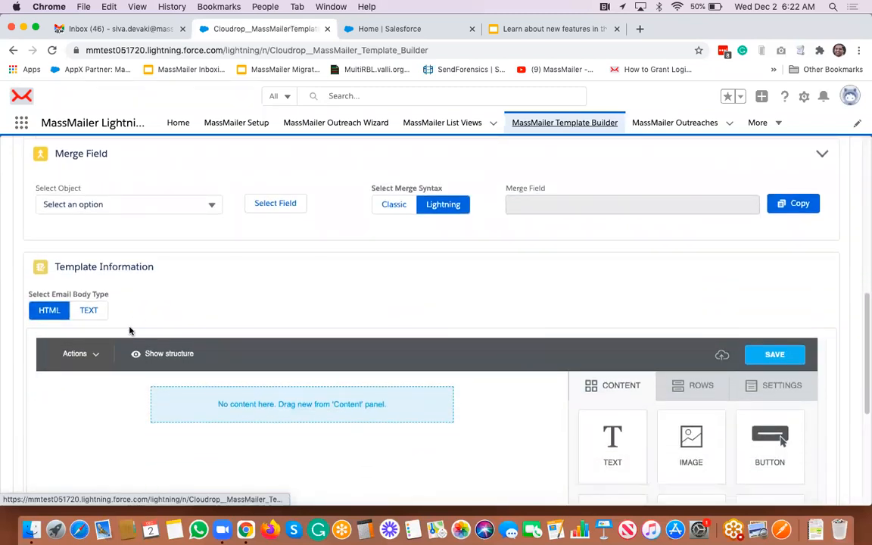
left_click(85, 310)
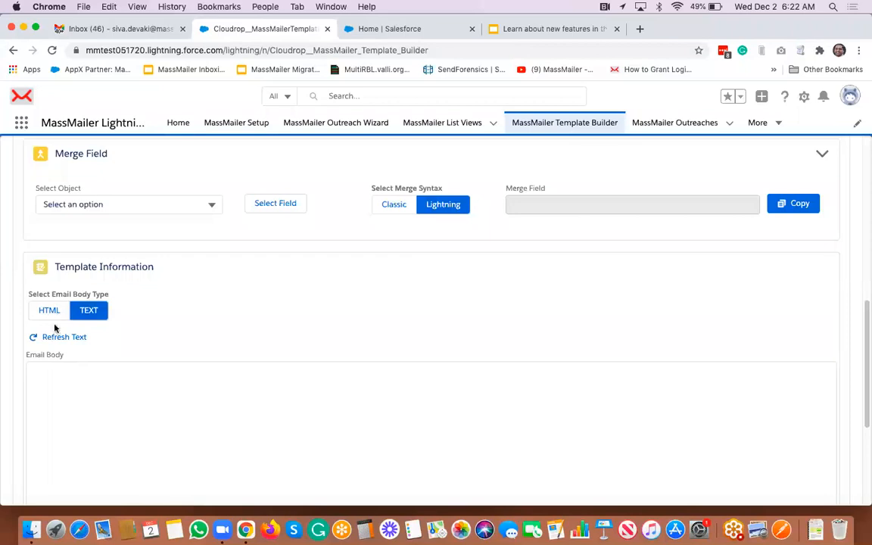
left_click(58, 317)
- Add a TEXT block to the HTML body and refresh the plain-text version to include it
left_click_drag(613, 437, 347, 400)
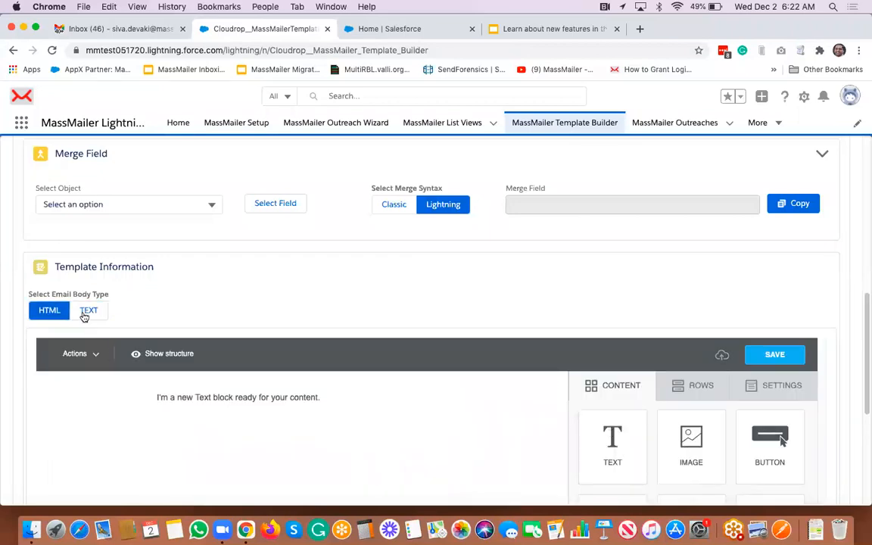
left_click(85, 310)
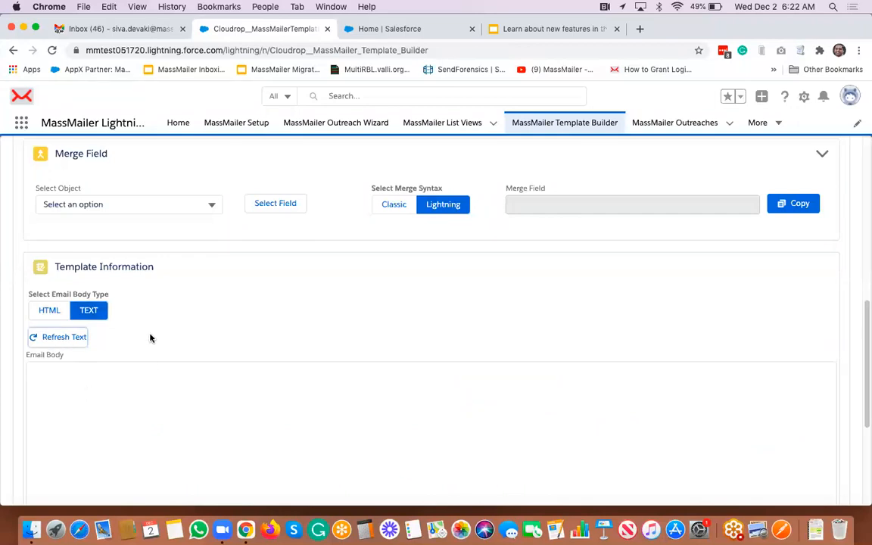
left_click(50, 310)
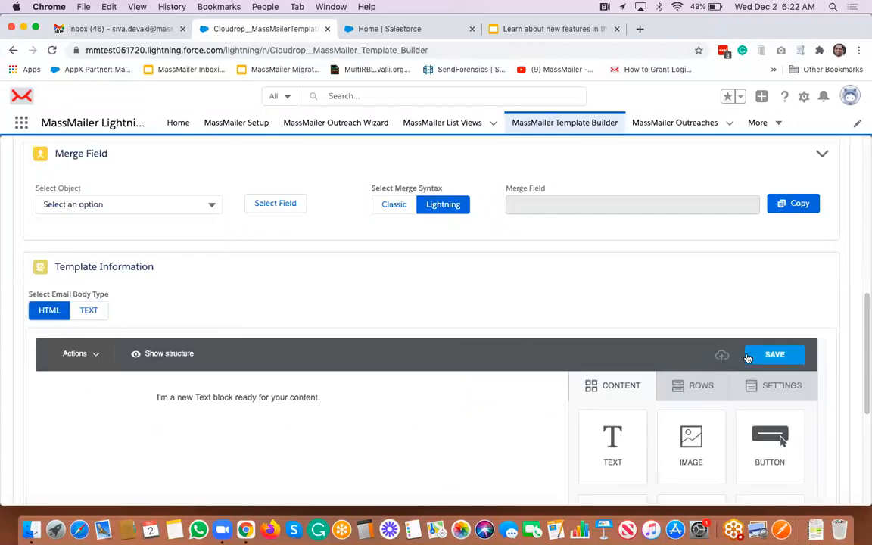
left_click(87, 310)
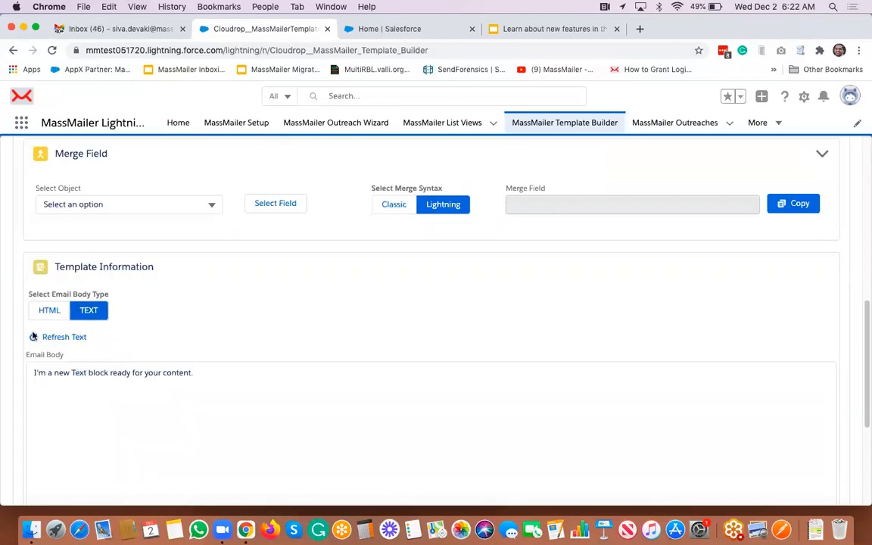
left_click(56, 337)
left_click(193, 314)
scroll(273, 305, "up", 10)
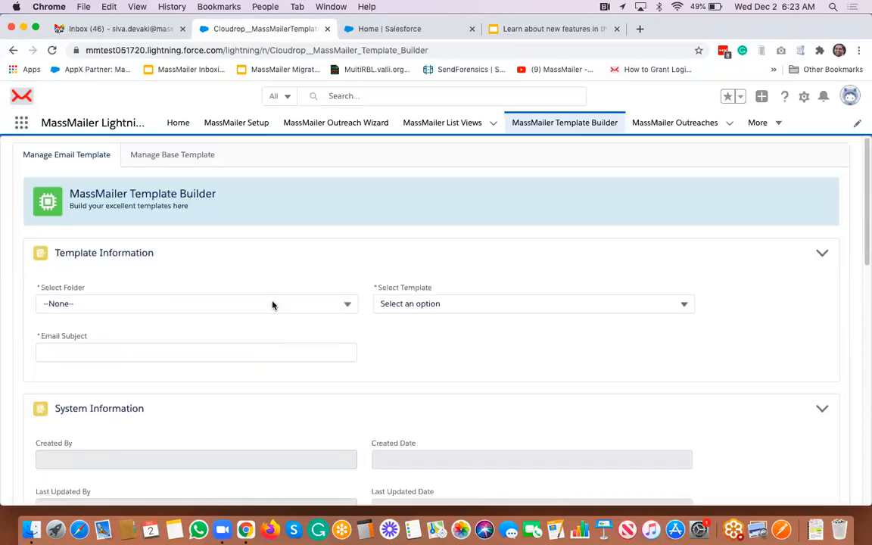
- Open the MassMailer List Views page
left_click(779, 126)
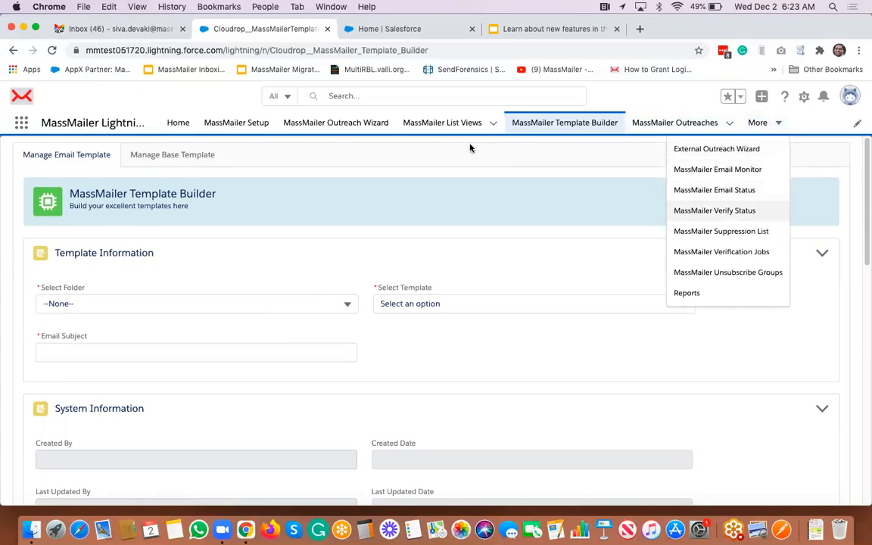
left_click(362, 127)
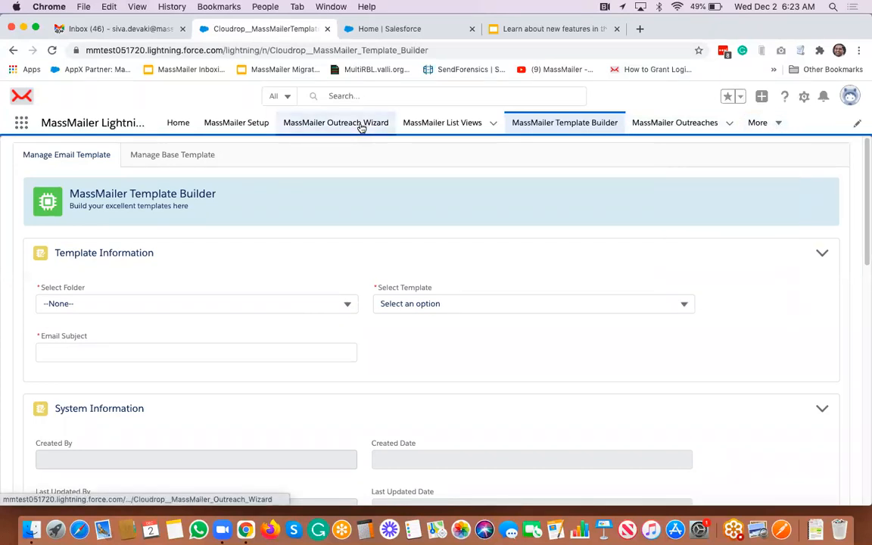
left_click(455, 128)
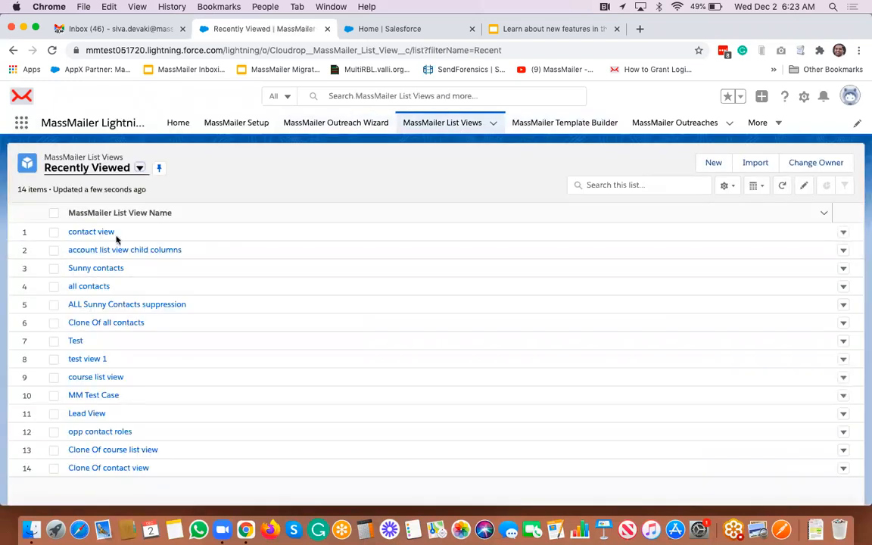
left_click(83, 232)
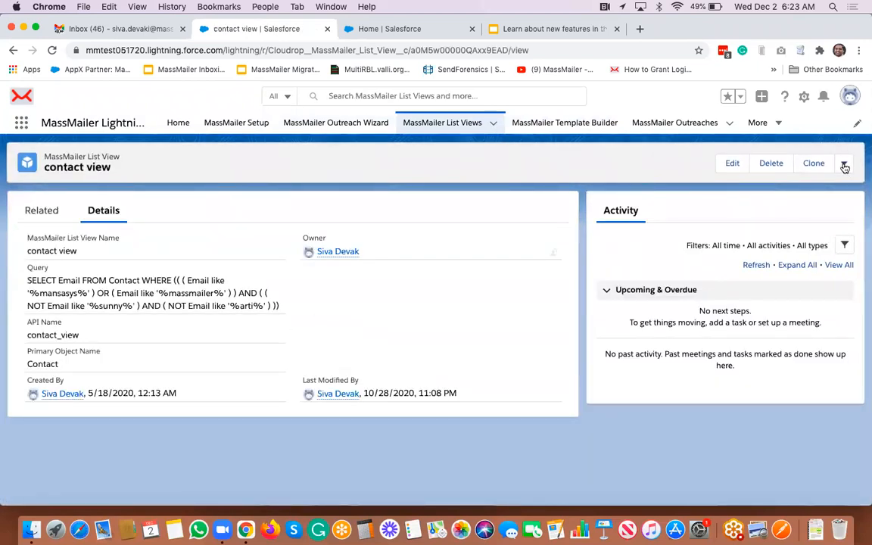
left_click(845, 165)
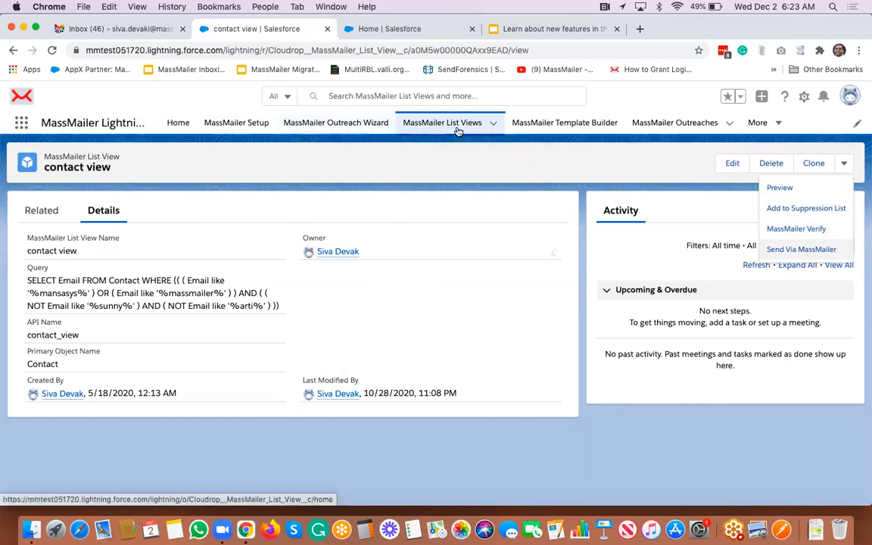
left_click(804, 250)
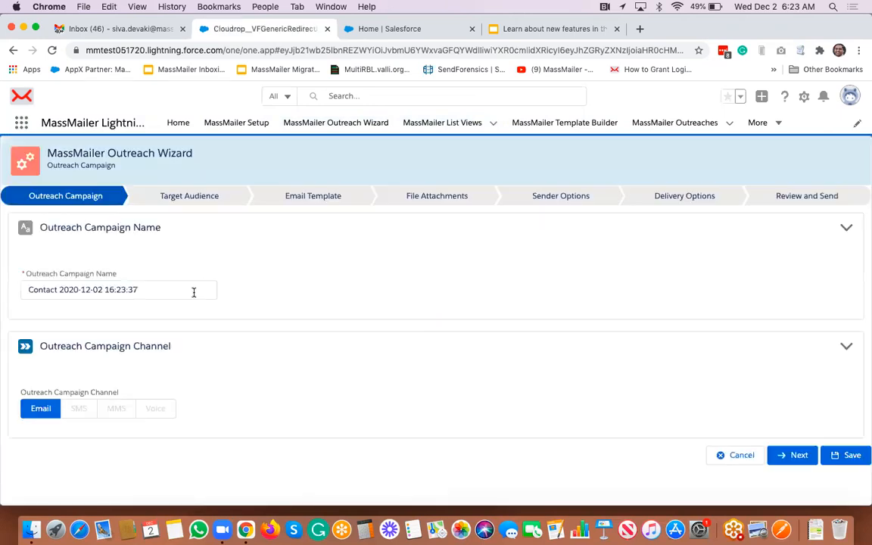
- Advance to Target Audience, review the six recipient addresses, then return to List Views
left_click(797, 456)
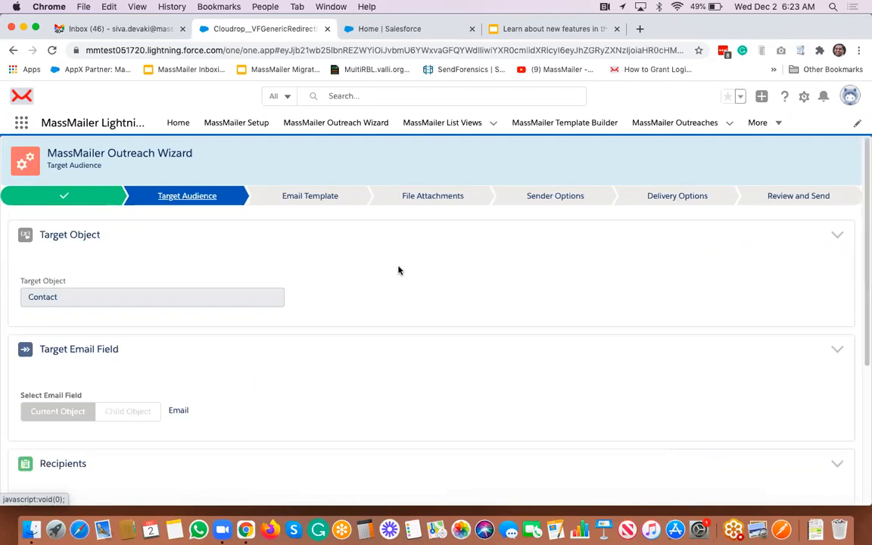
scroll(400, 271, "down", 5)
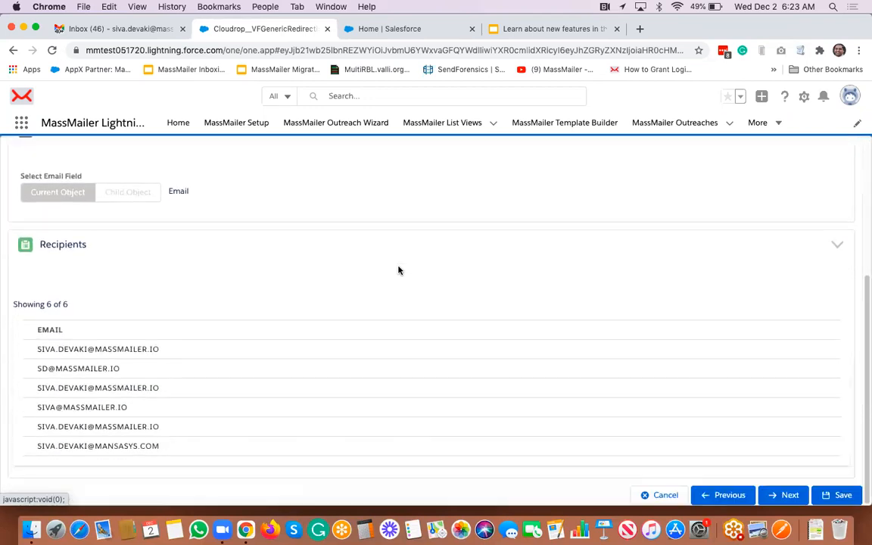
scroll(399, 270, "up", 5)
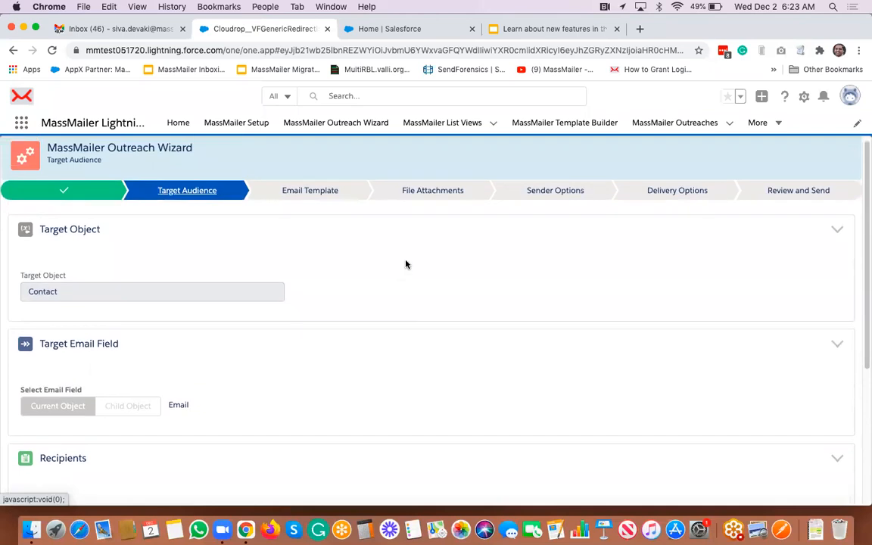
left_click(448, 124)
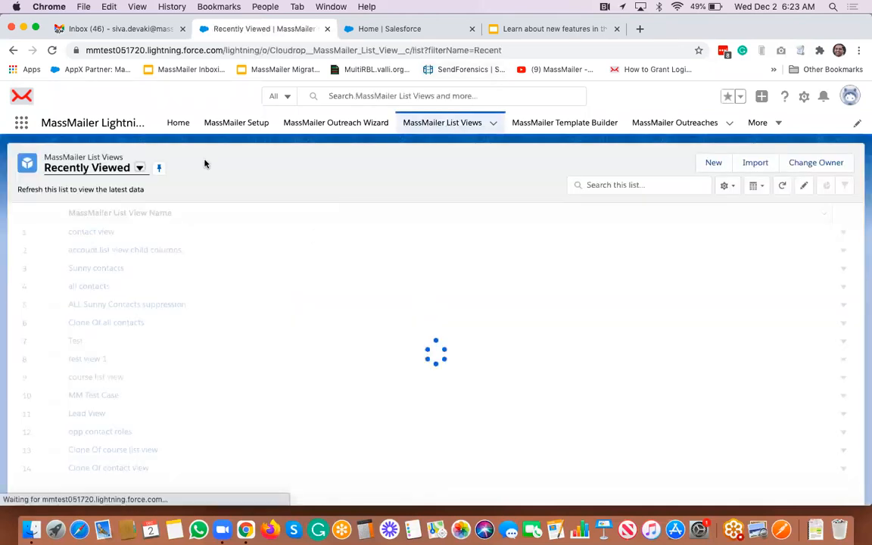
- Start a new list view 'demo list view for the new release' with API name demo_list_view_for_the_new_release
left_click(714, 162)
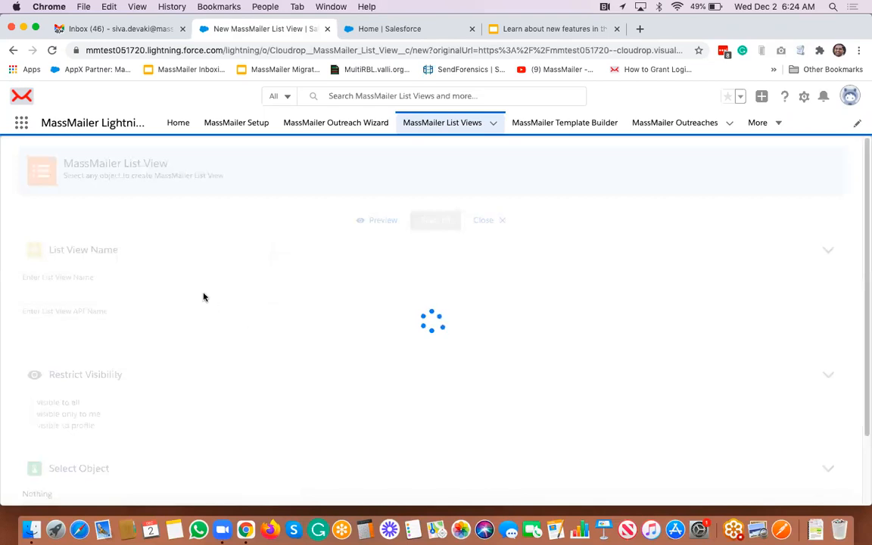
scroll(203, 295, "down", 3)
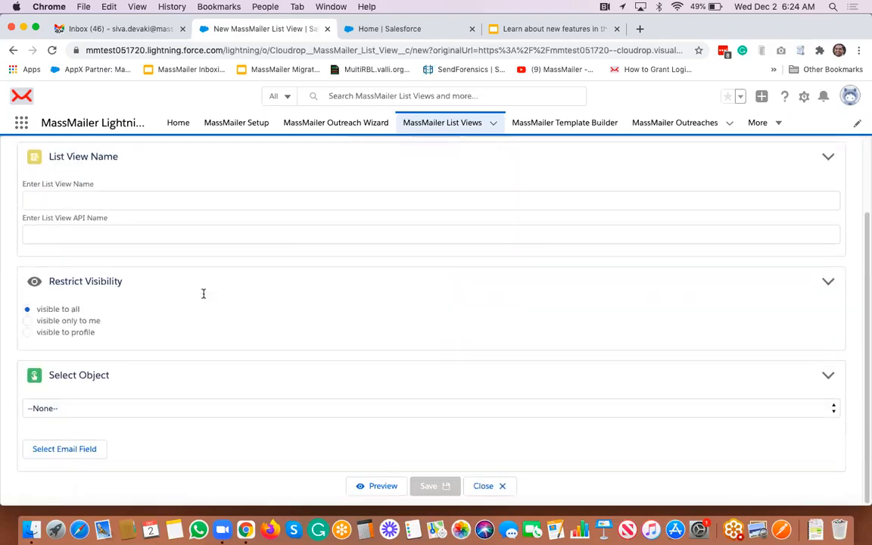
scroll(203, 294, "up", 1)
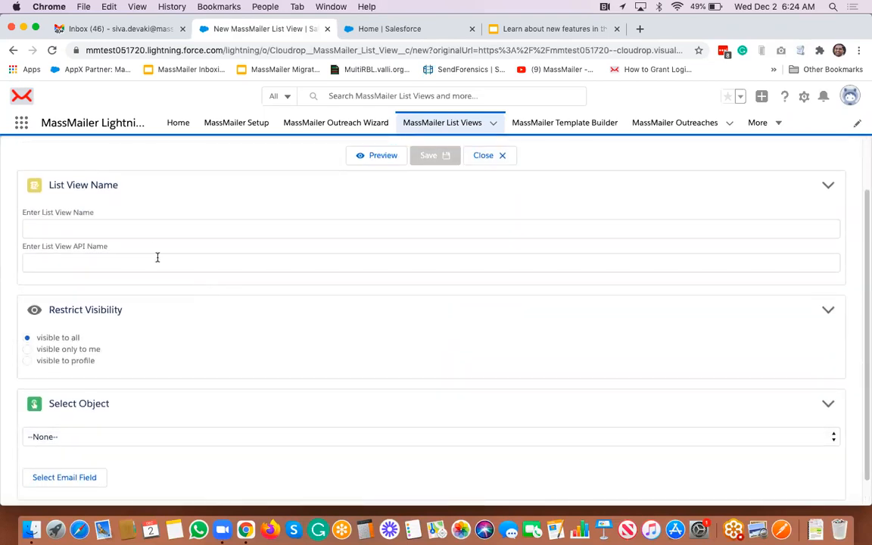
left_click(152, 228)
type("demo list view for the new rel")
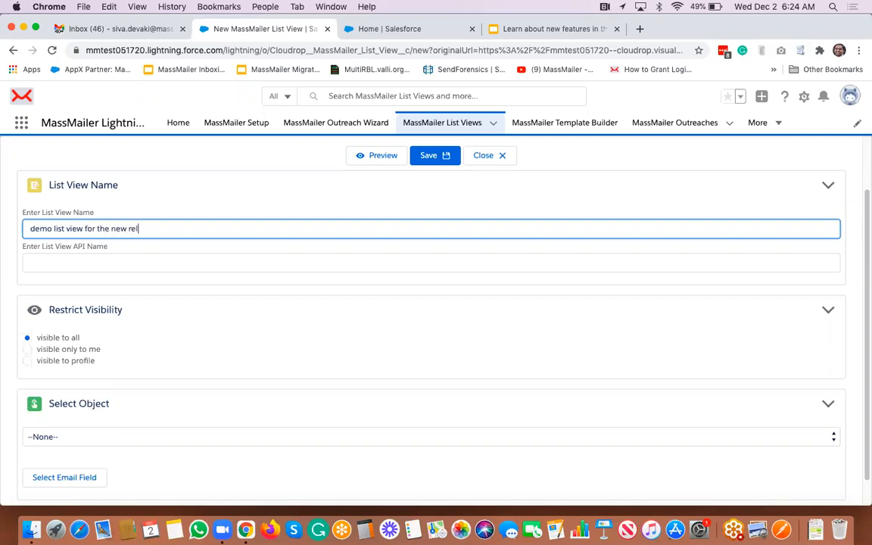
key("Tab")
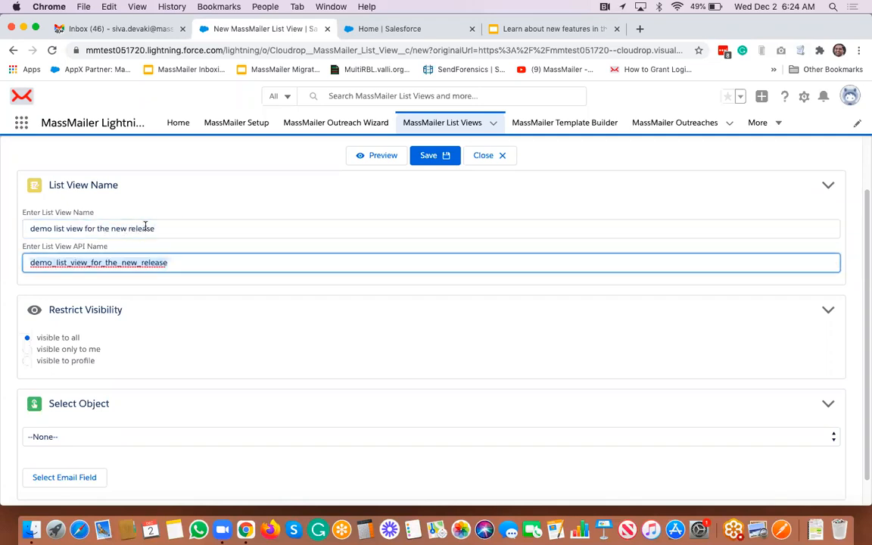
scroll(114, 239, "down", 1)
left_click(111, 177)
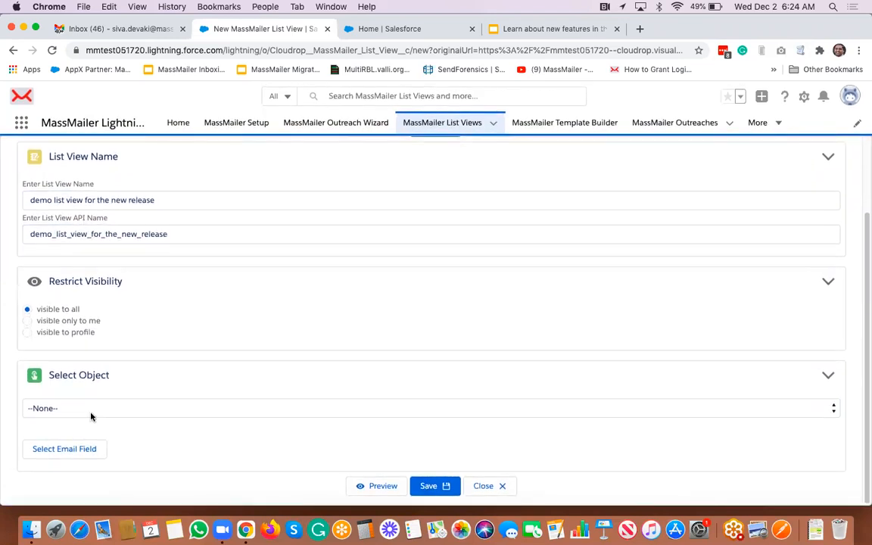
left_click(124, 405)
scroll(125, 408, "down", 3)
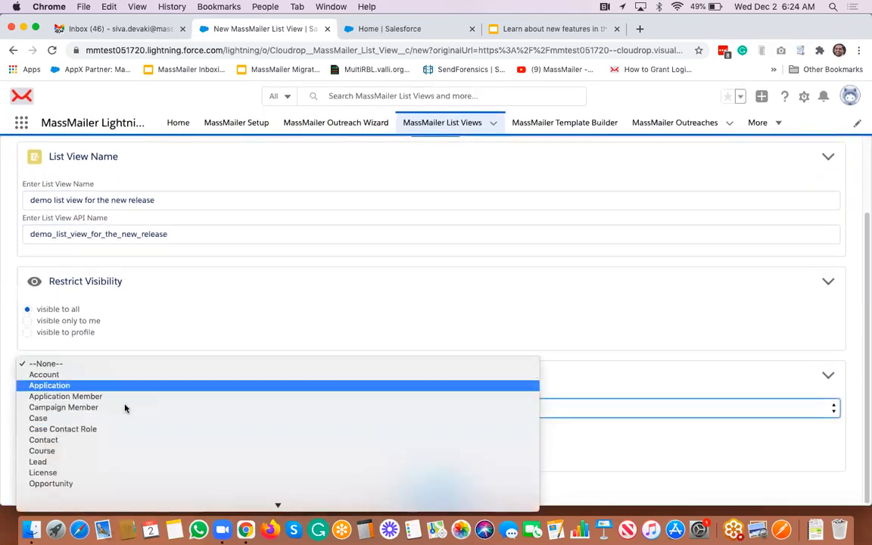
- Set the list view object to Account, targeting child object Contact (AccountId)
left_click(63, 374)
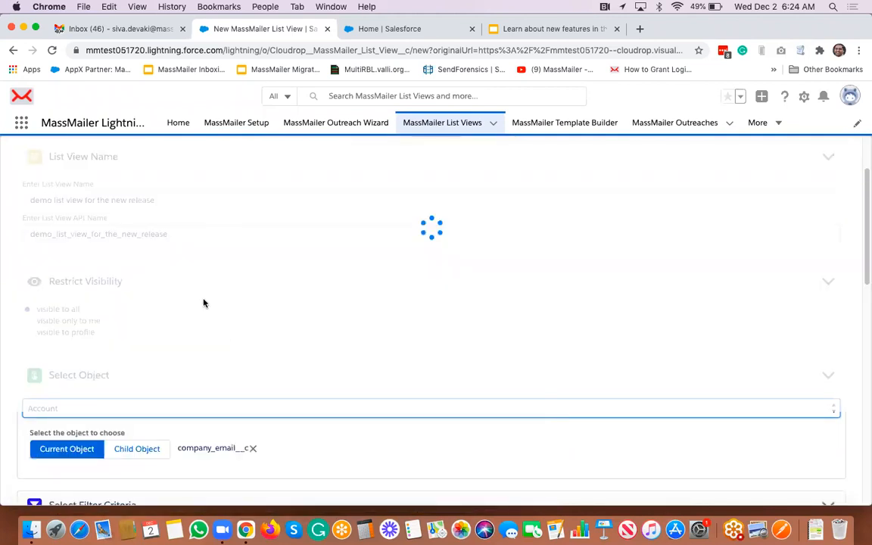
scroll(136, 303, "down", 3)
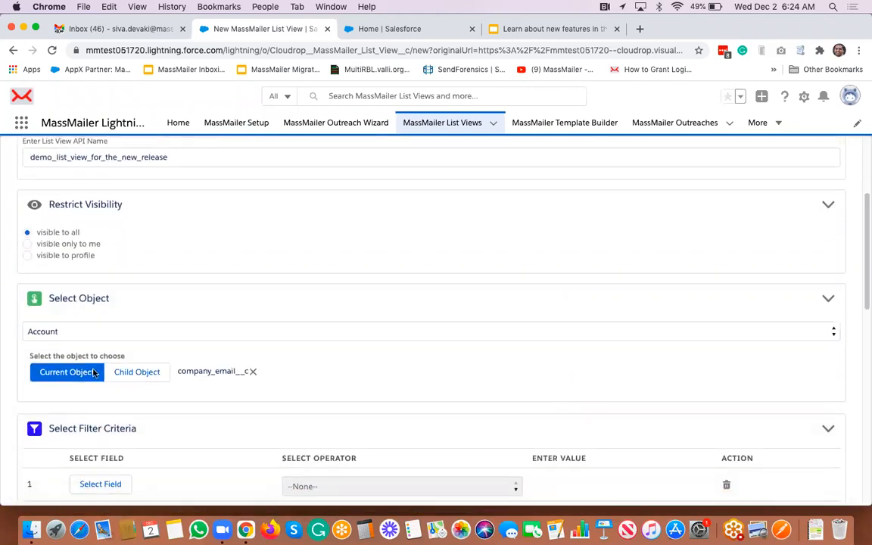
scroll(87, 372, "down", 1)
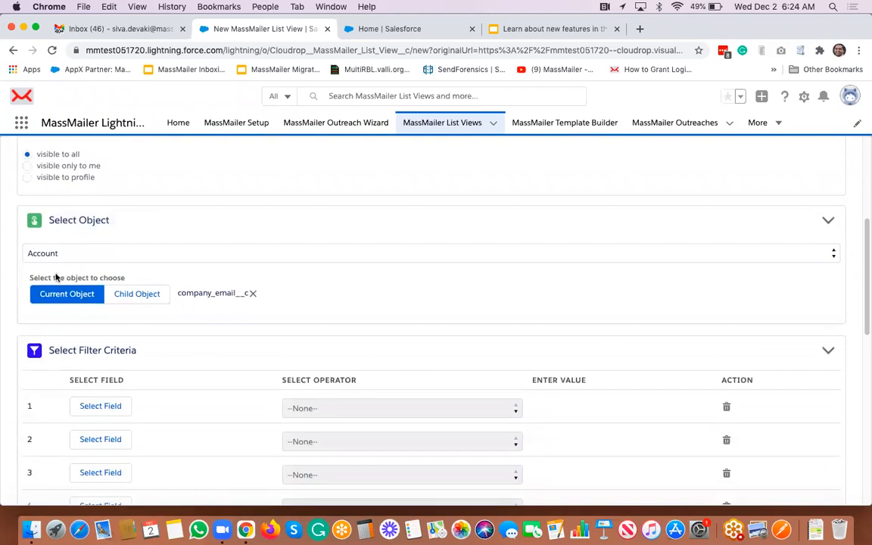
scroll(76, 273, "down", 2)
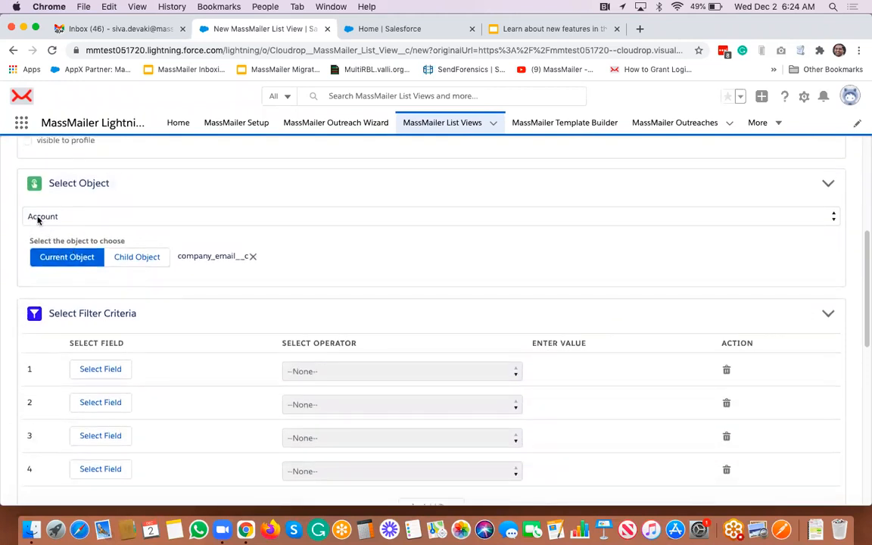
left_click(139, 258)
left_click(233, 257)
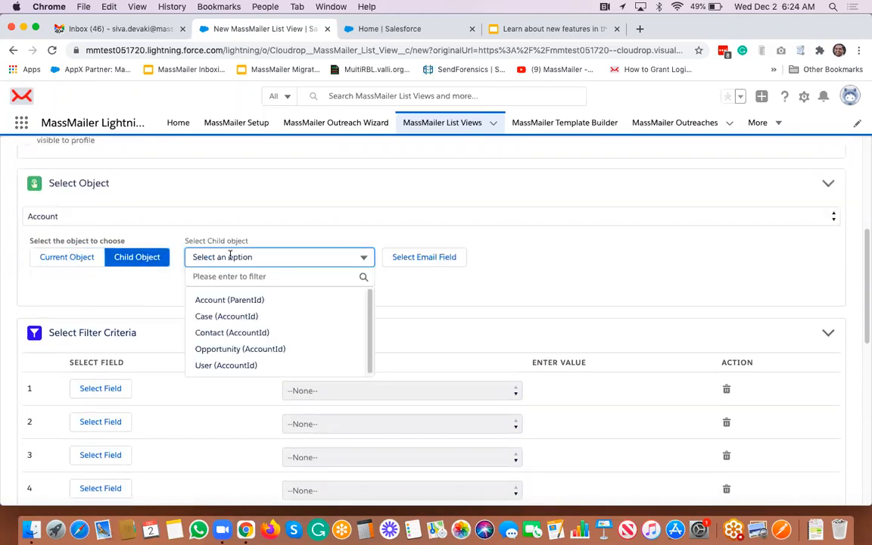
left_click(240, 334)
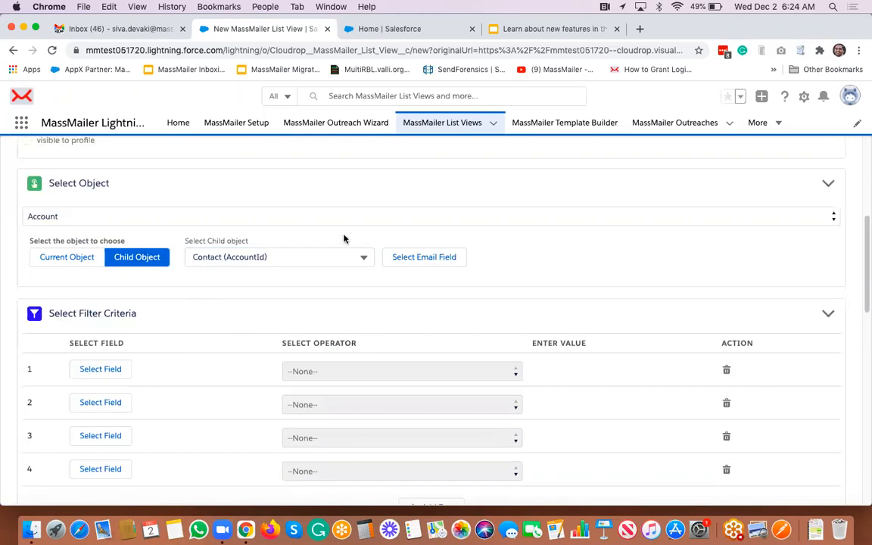
- Choose Email as the list view's email field
left_click(420, 258)
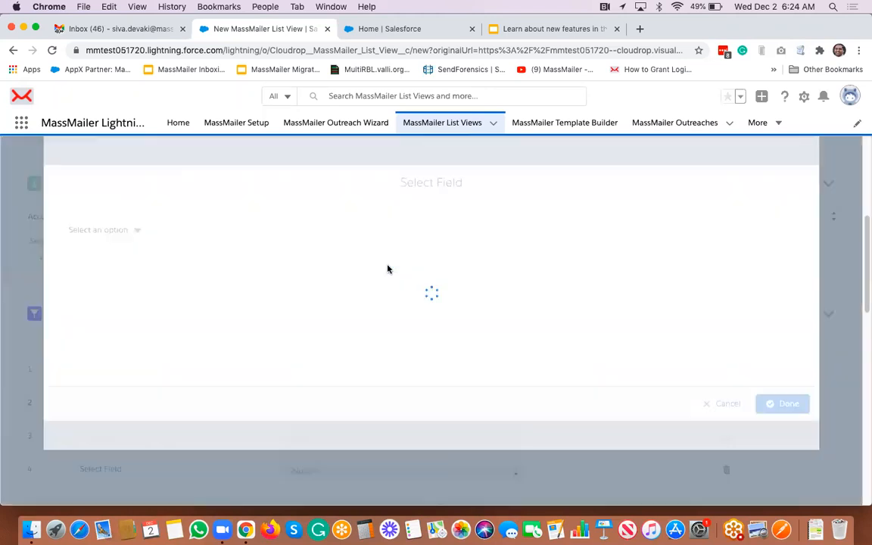
left_click(121, 230)
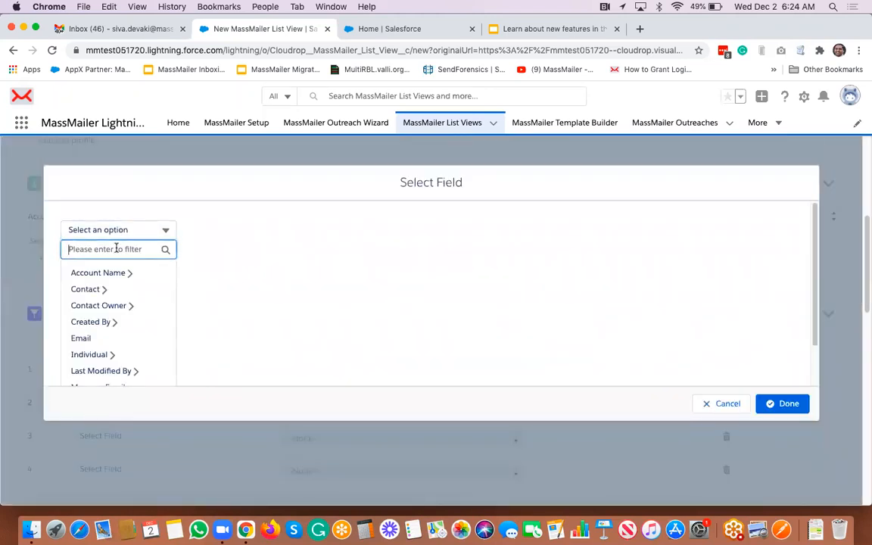
left_click(89, 339)
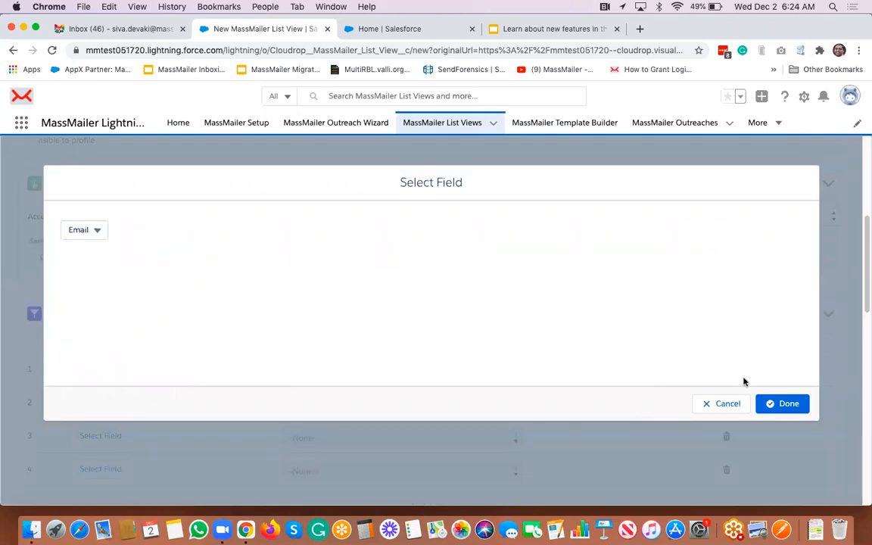
left_click(774, 405)
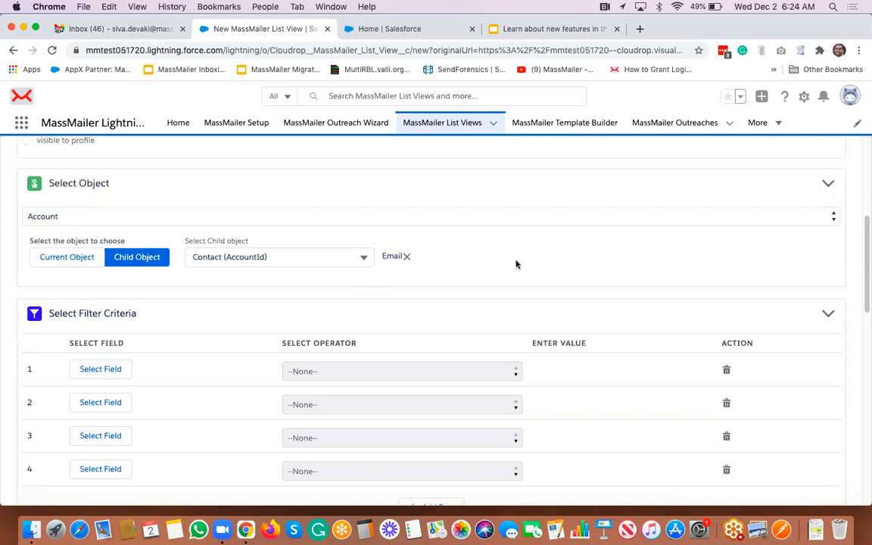
scroll(275, 315, "down", 3)
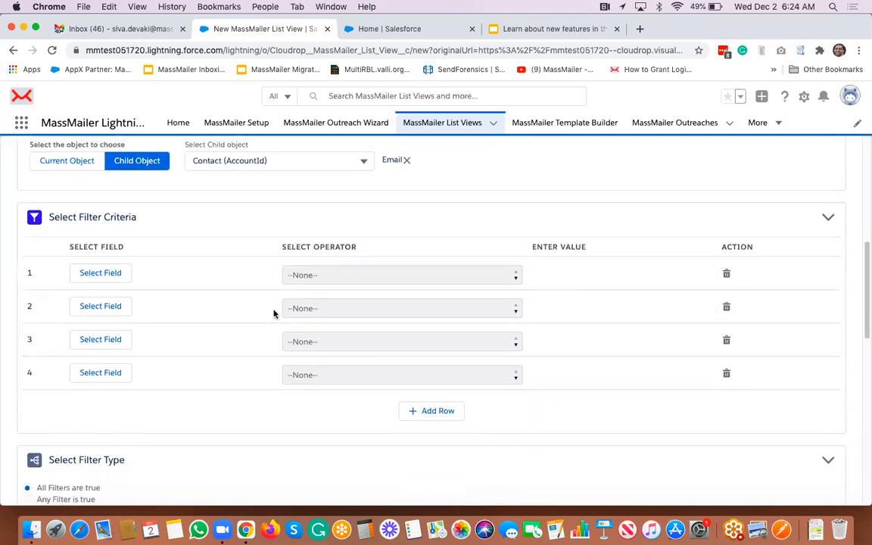
scroll(274, 314, "down", 15)
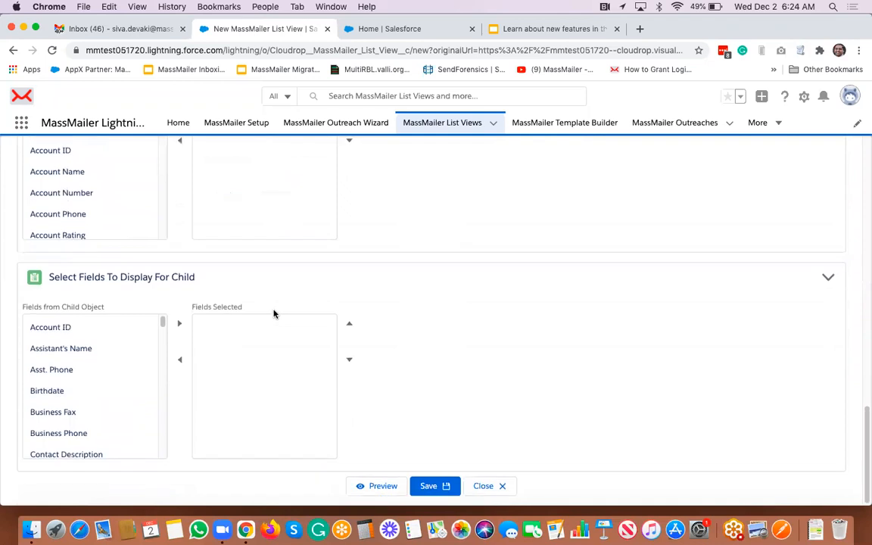
scroll(274, 315, "up", 2)
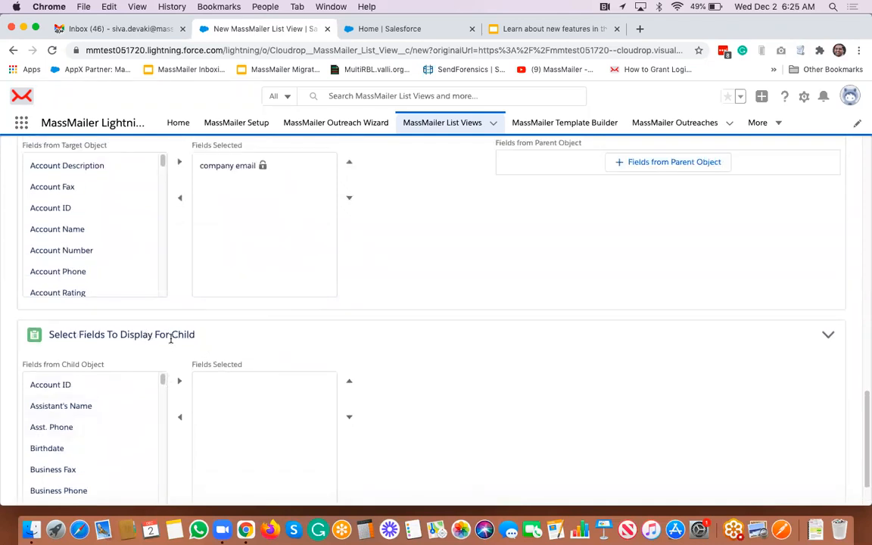
scroll(171, 340, "up", 2)
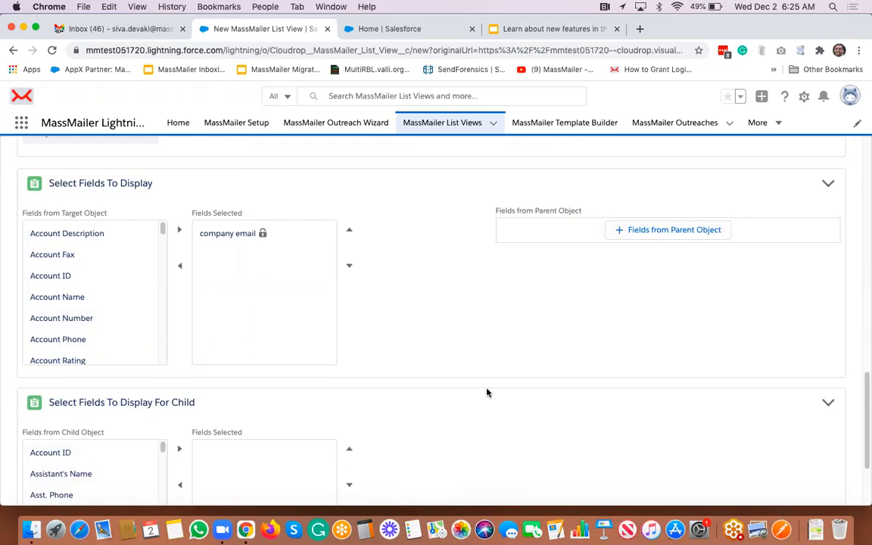
scroll(487, 392, "up", 15)
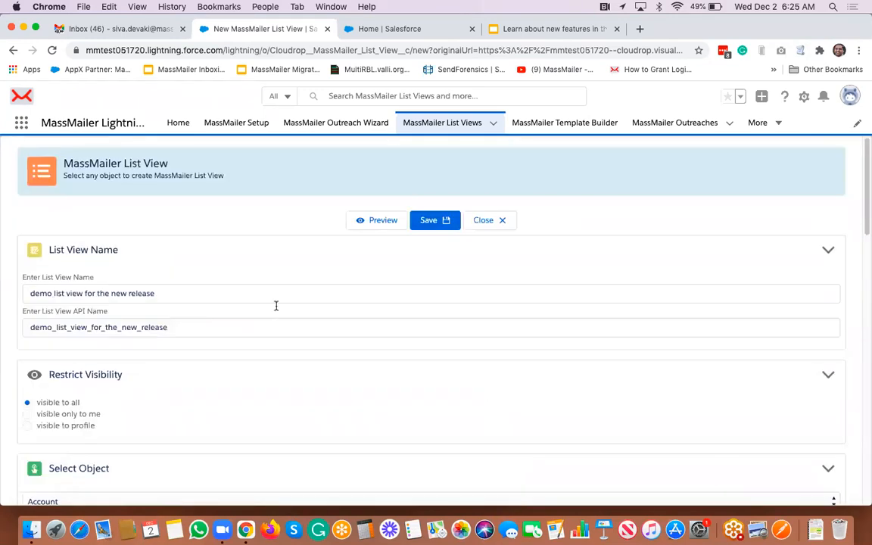
- Start the Outreach Wizard and set Contact as the target object
left_click(344, 128)
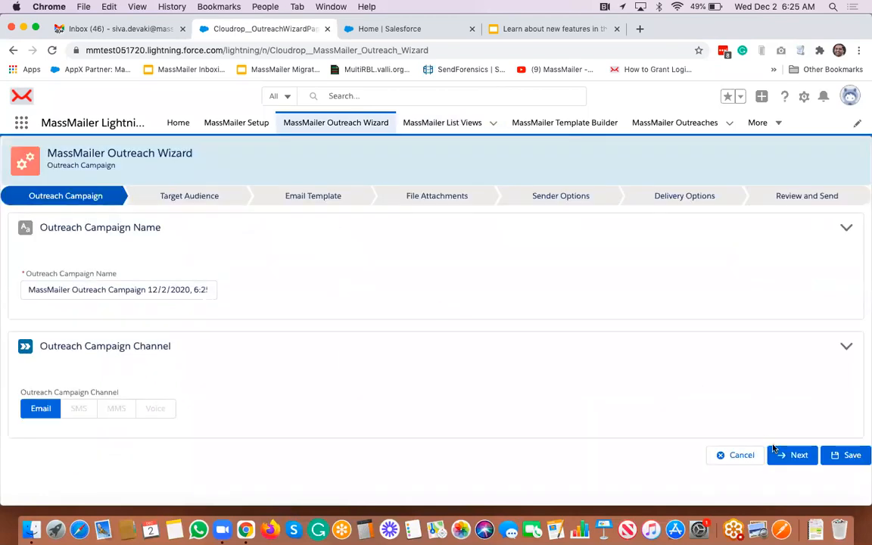
left_click(796, 457)
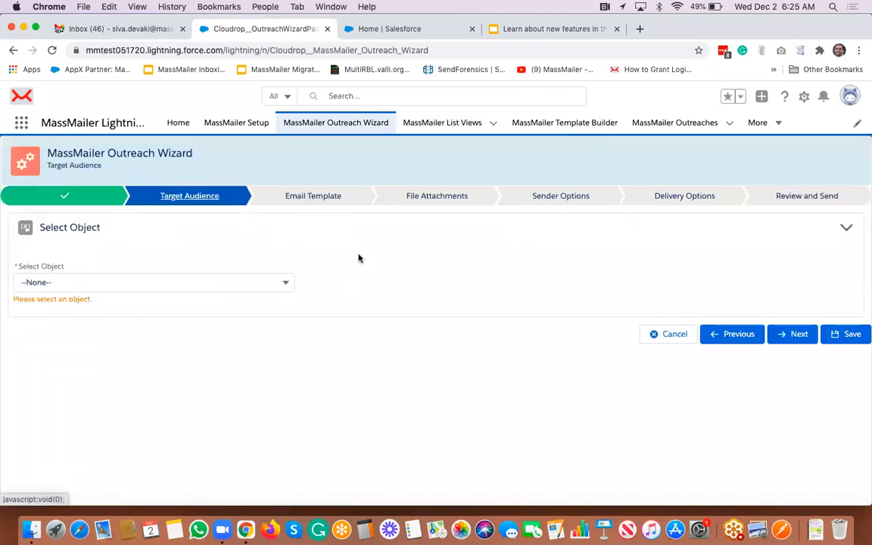
left_click(163, 281)
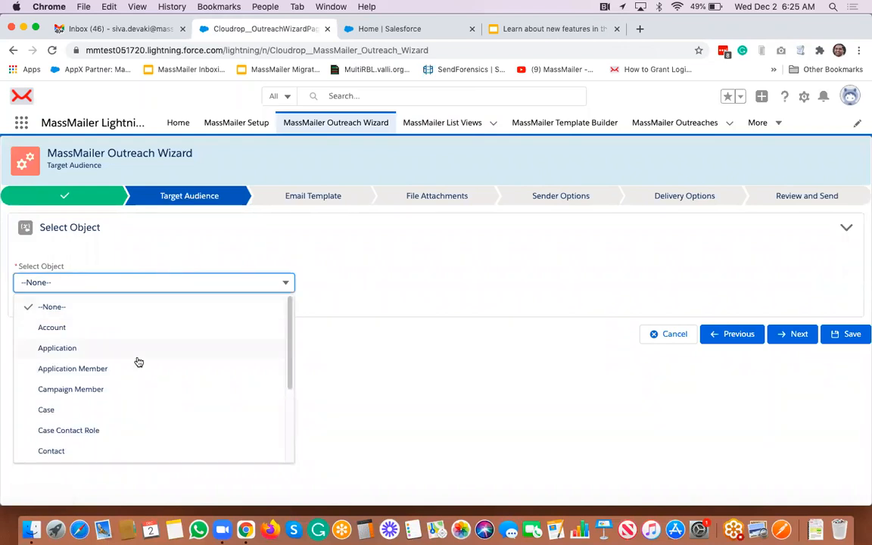
left_click(96, 451)
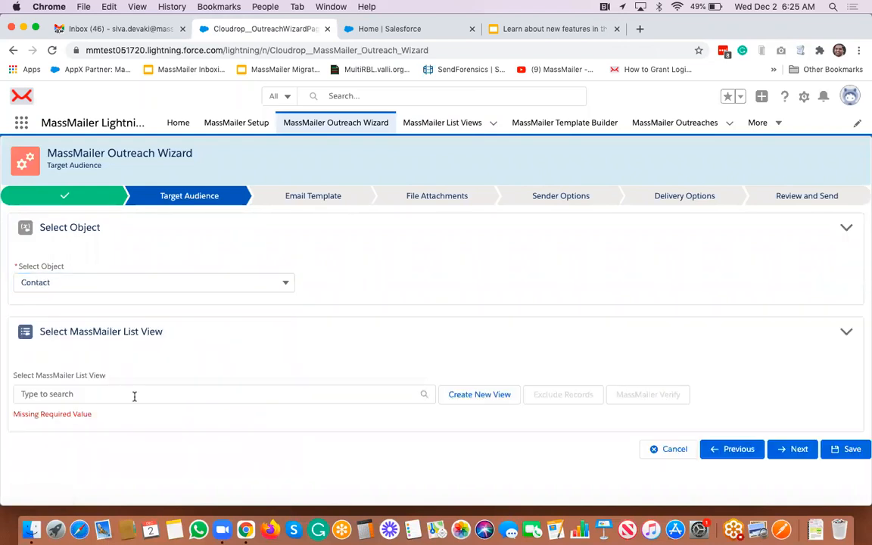
- Choose the 'contact view' list view and review its 6 recipients
left_click(138, 395)
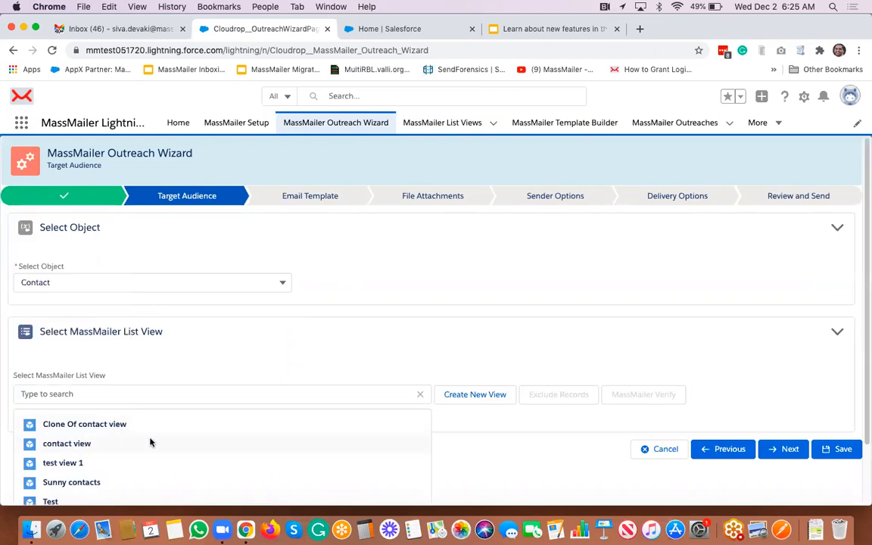
left_click(152, 443)
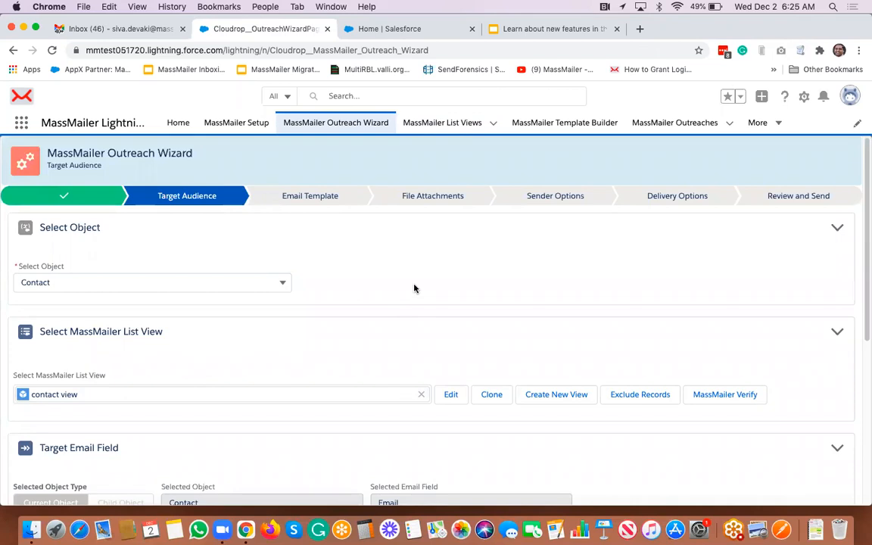
scroll(415, 288, "down", 1)
scroll(415, 288, "down", 3)
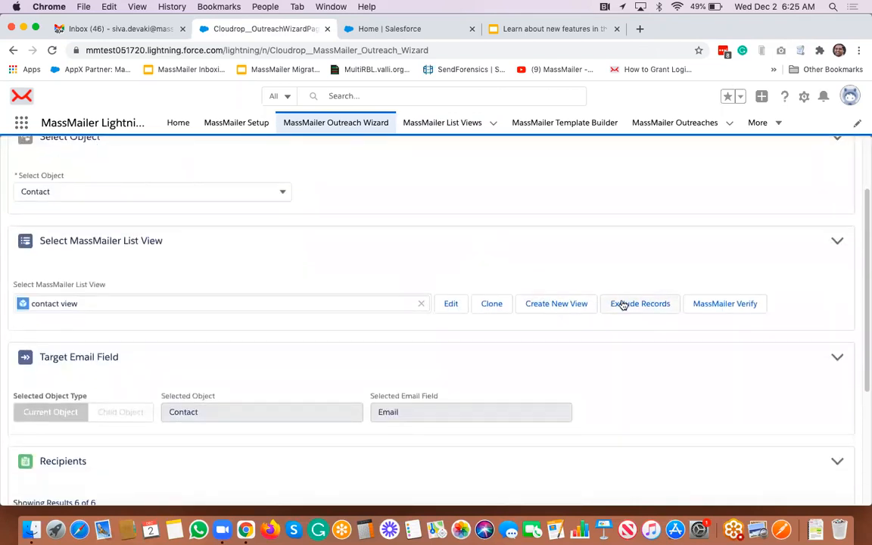
scroll(649, 348, "down", 3)
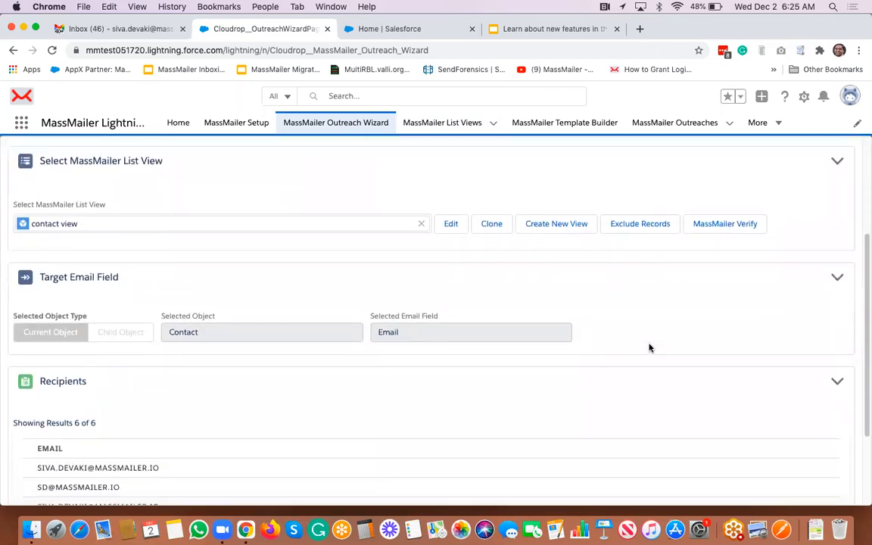
scroll(649, 348, "up", 1)
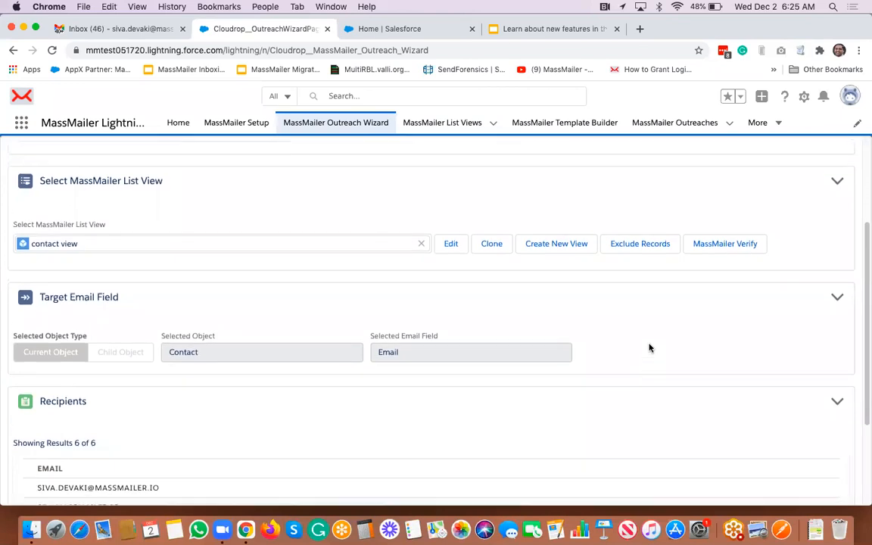
- Mark the second and third recipients for exclusion and confirm
left_click(641, 244)
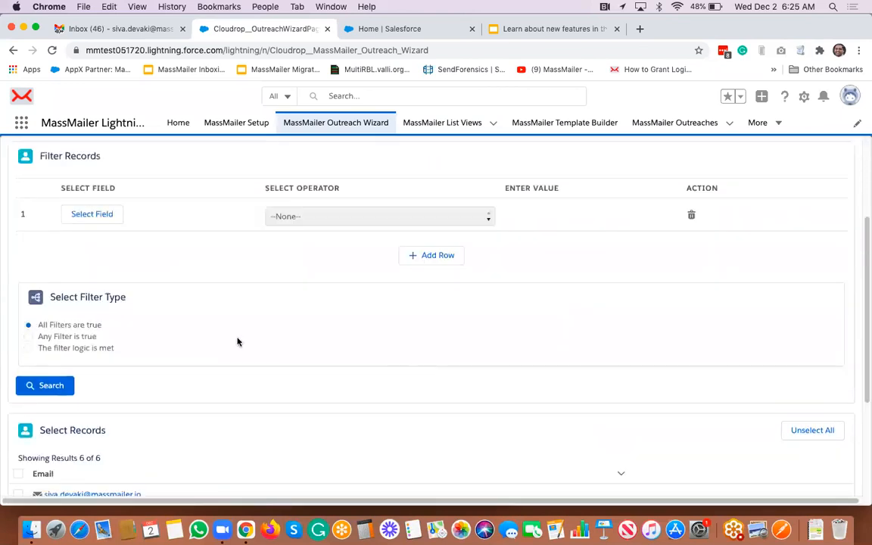
scroll(275, 362, "down", 6)
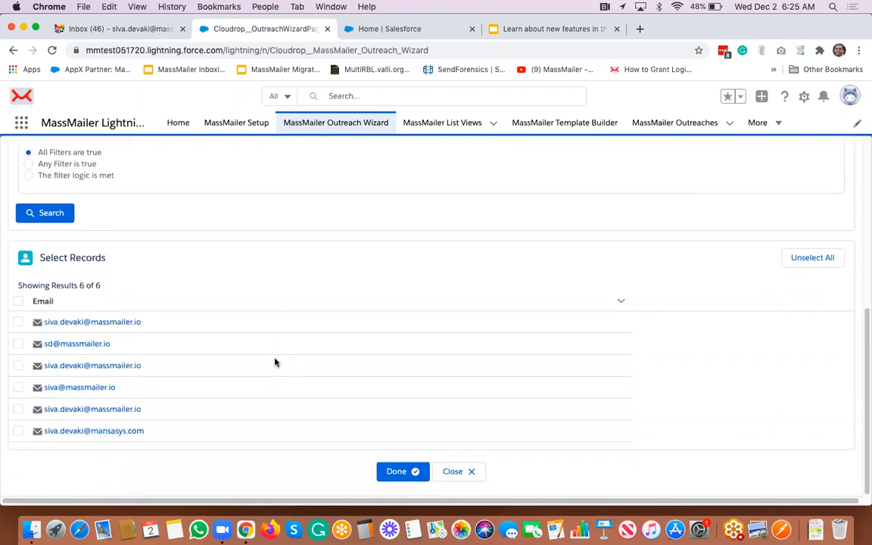
left_click(16, 345)
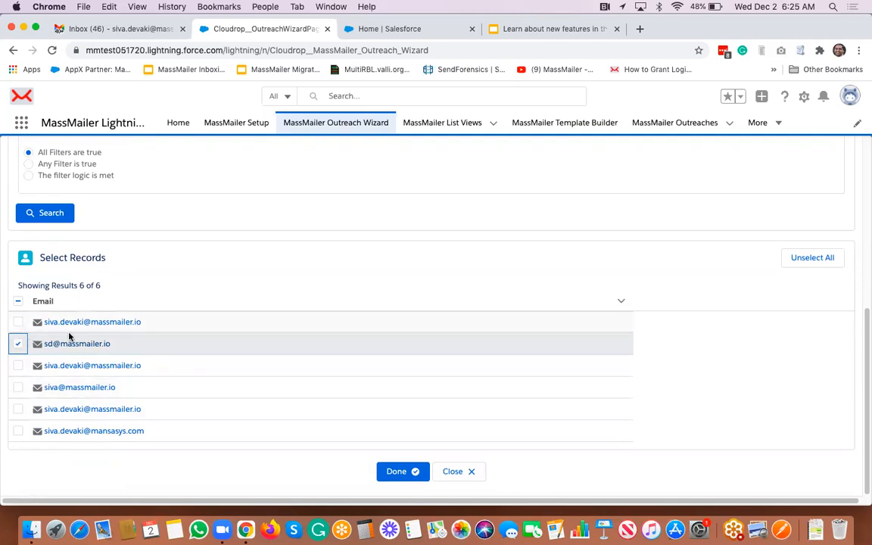
left_click(17, 365)
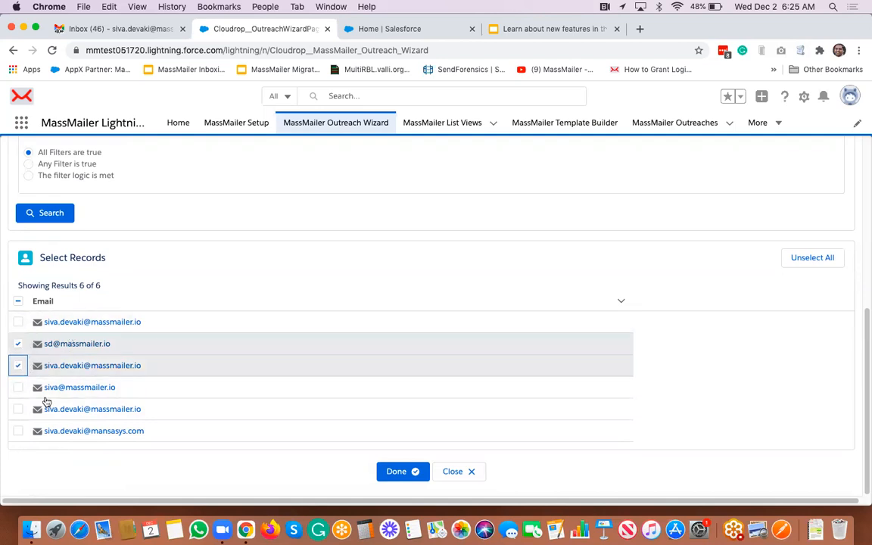
left_click(396, 473)
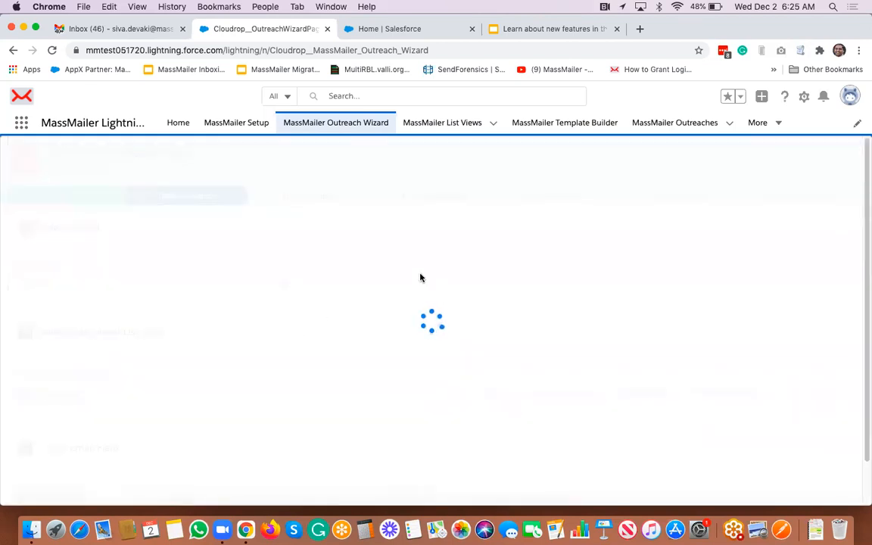
scroll(400, 297, "down", 5)
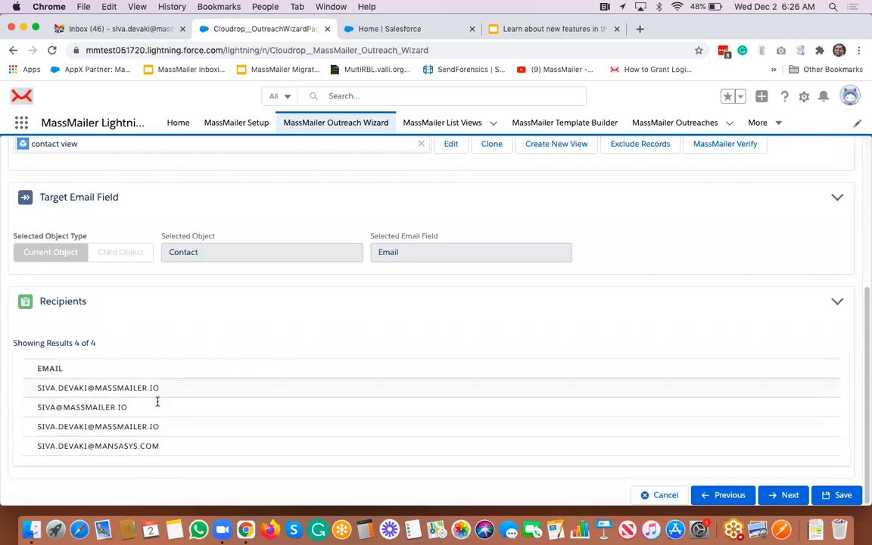
scroll(192, 355, "up", 3)
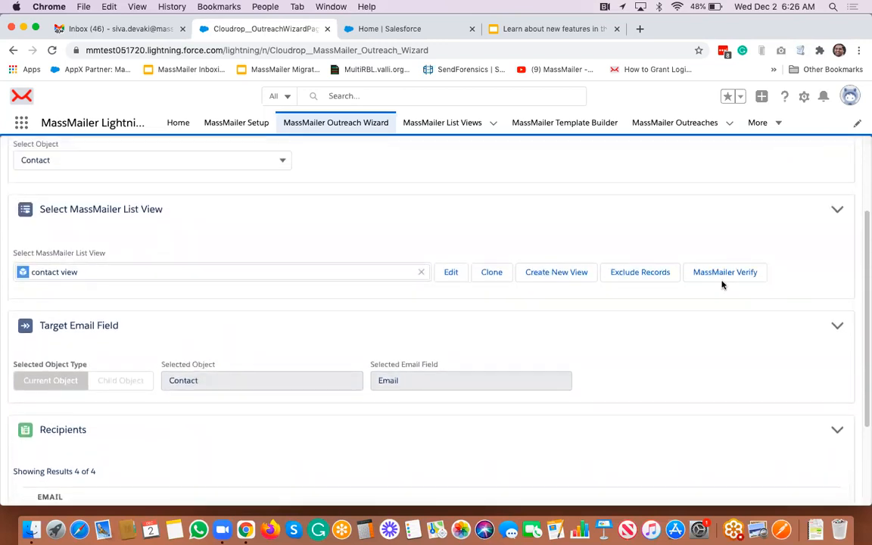
- Bring up the Exclude Records filter panel for the contact view list
left_click(640, 273)
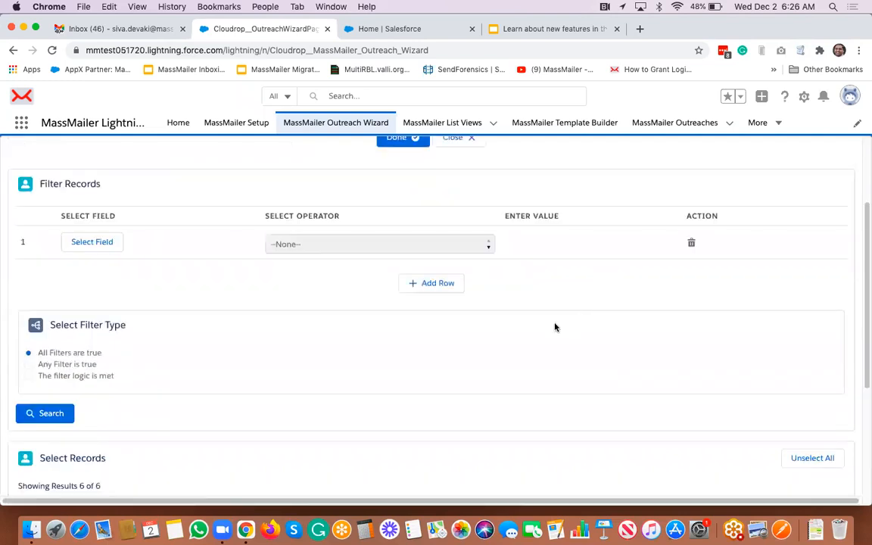
scroll(555, 328, "down", 5)
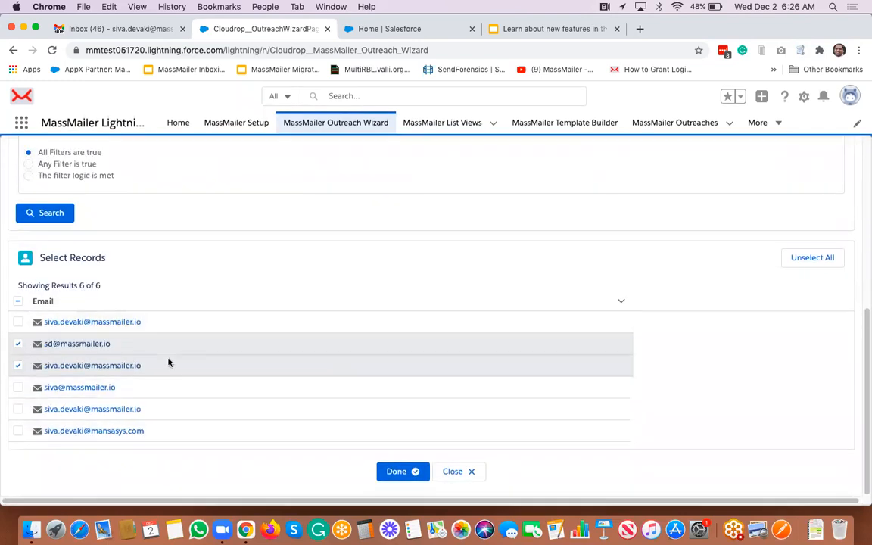
scroll(247, 399, "up", 7)
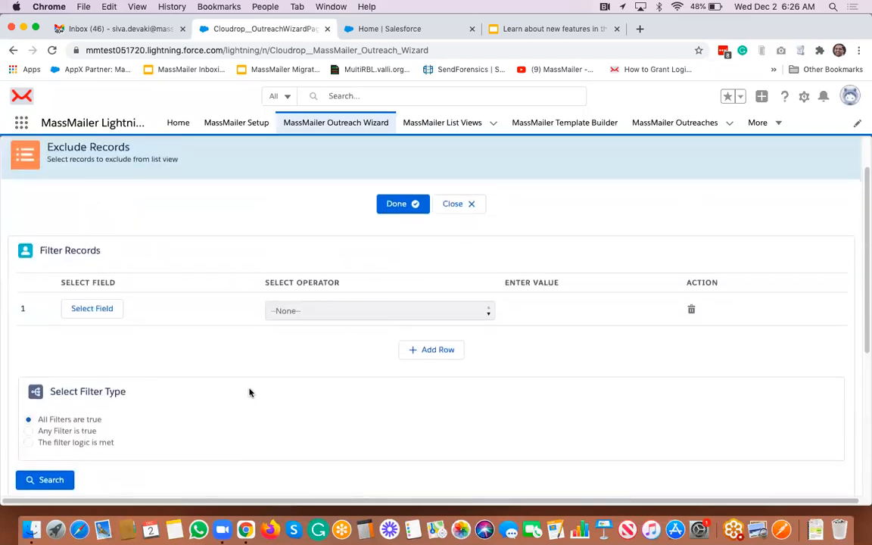
scroll(161, 296, "up", 1)
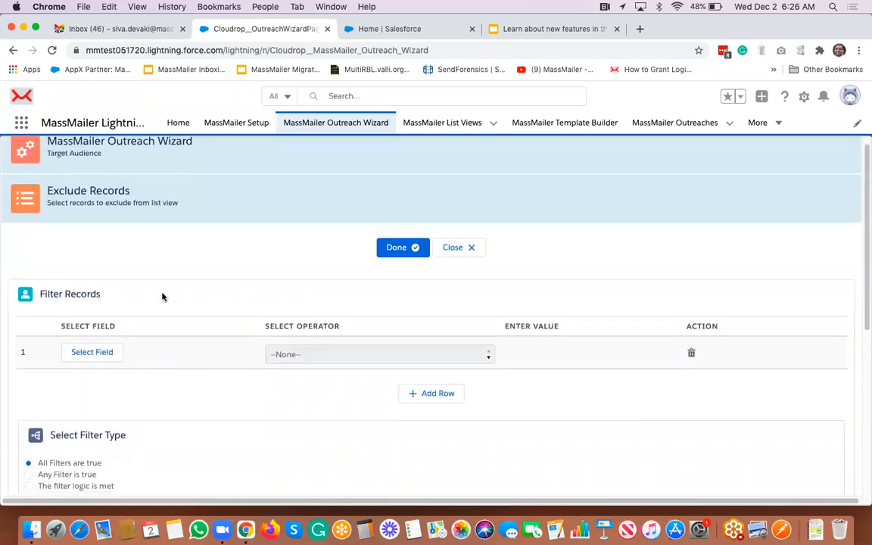
scroll(165, 275, "up", 1)
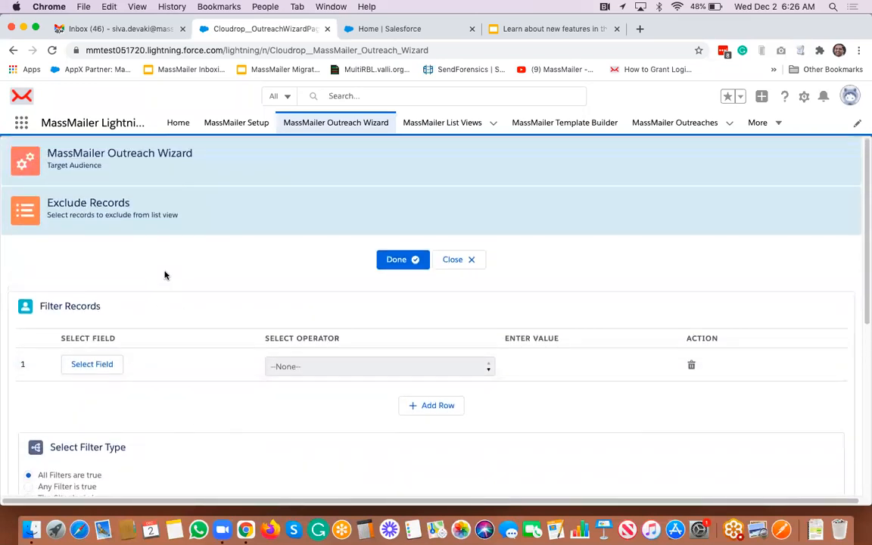
scroll(169, 300, "down", 2)
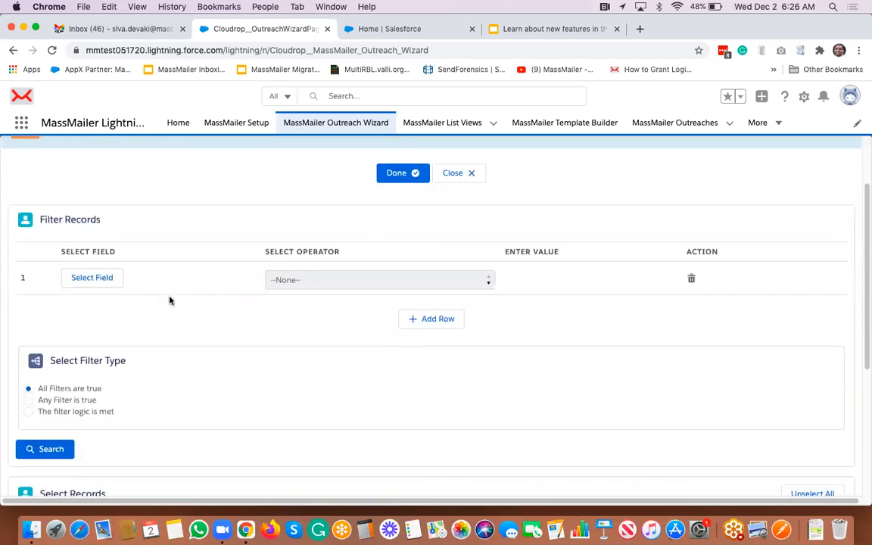
scroll(170, 300, "up", 2)
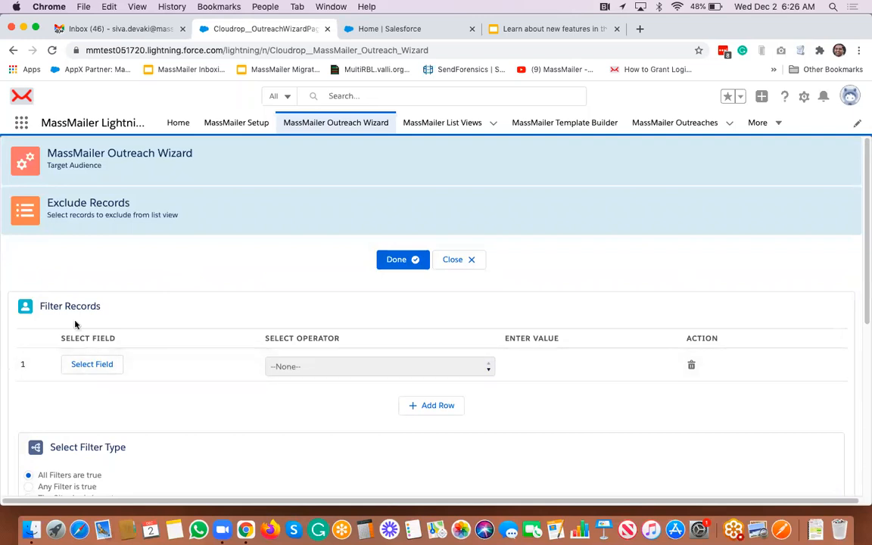
- Close the Exclude Records panel and continue to Email Template with all 6 recipients
left_click(470, 262)
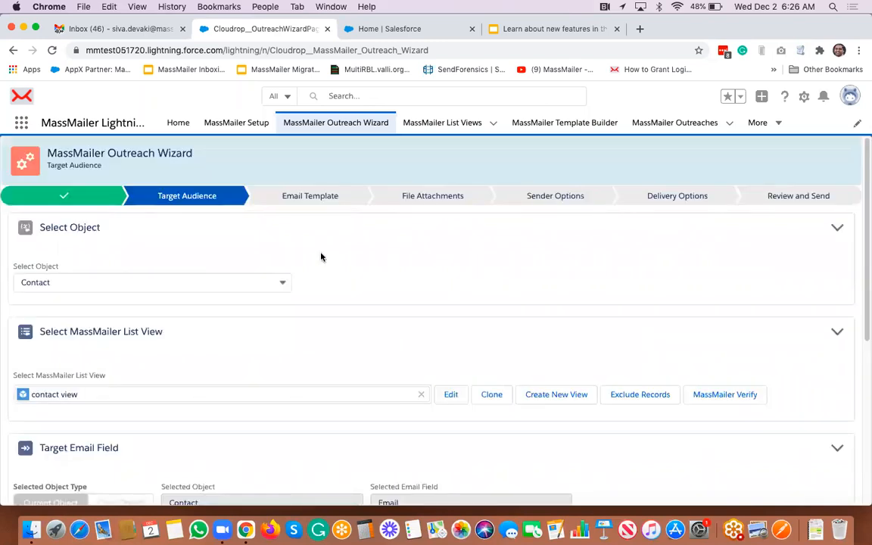
scroll(321, 258, "down", 5)
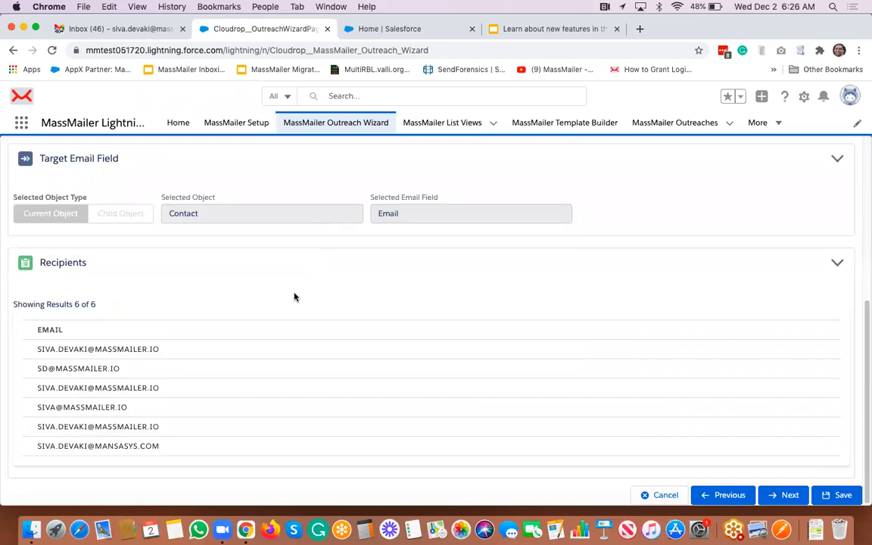
left_click(789, 496)
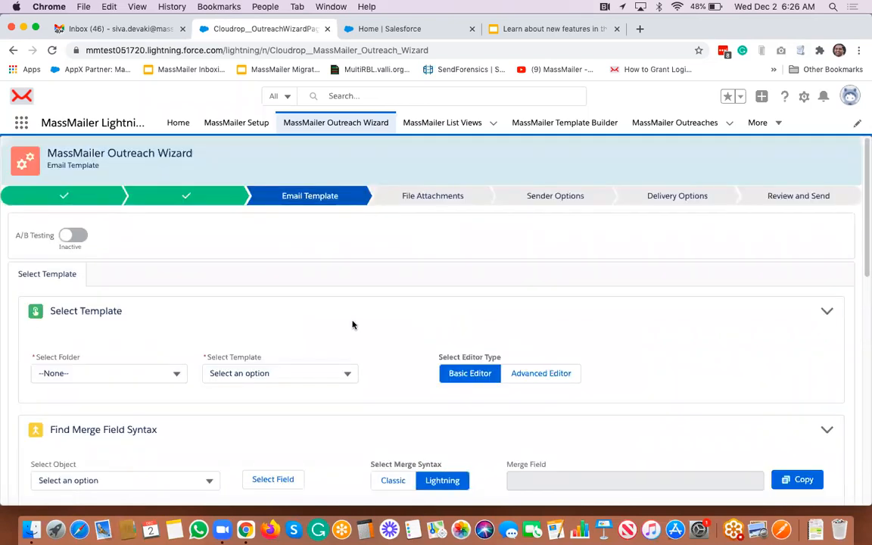
scroll(353, 324, "down", 2)
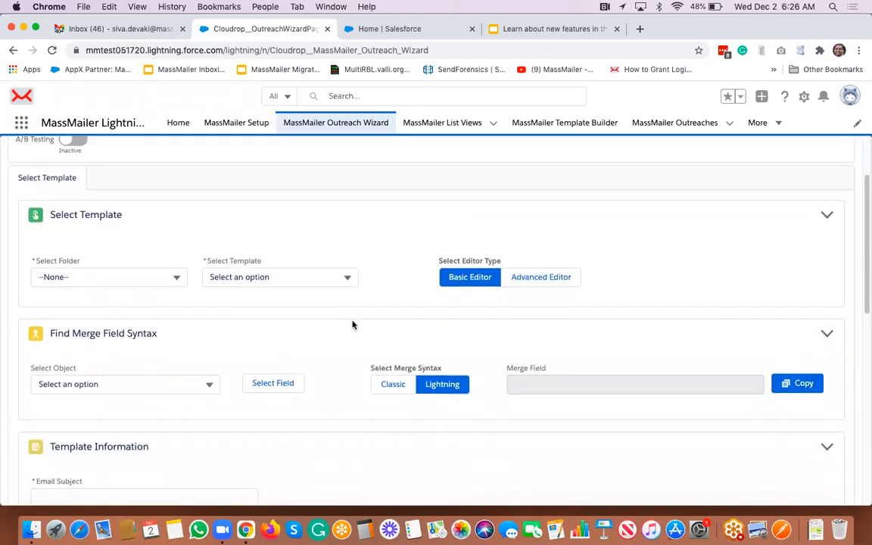
left_click(73, 191)
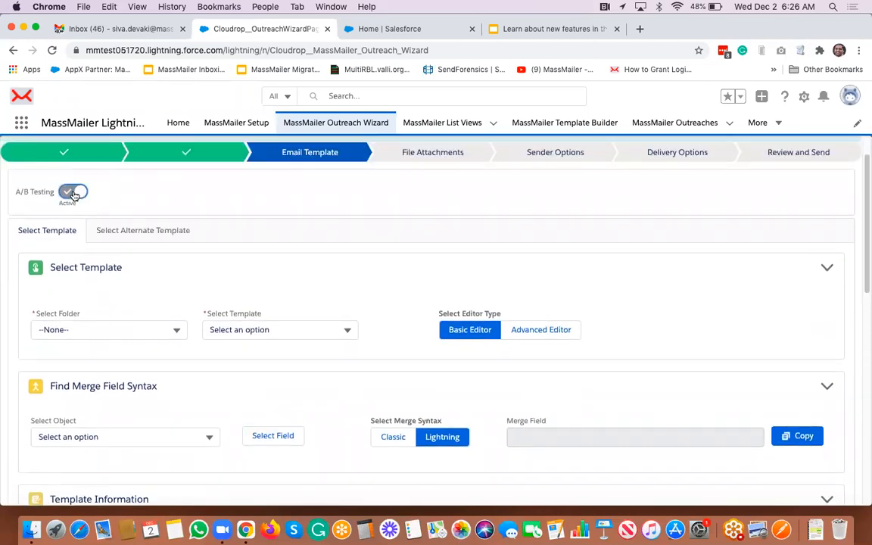
left_click(160, 232)
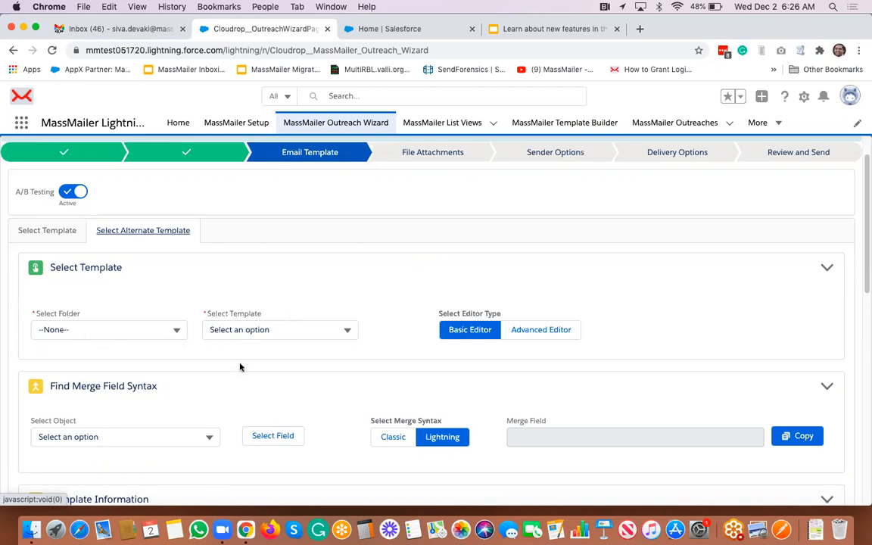
left_click(50, 230)
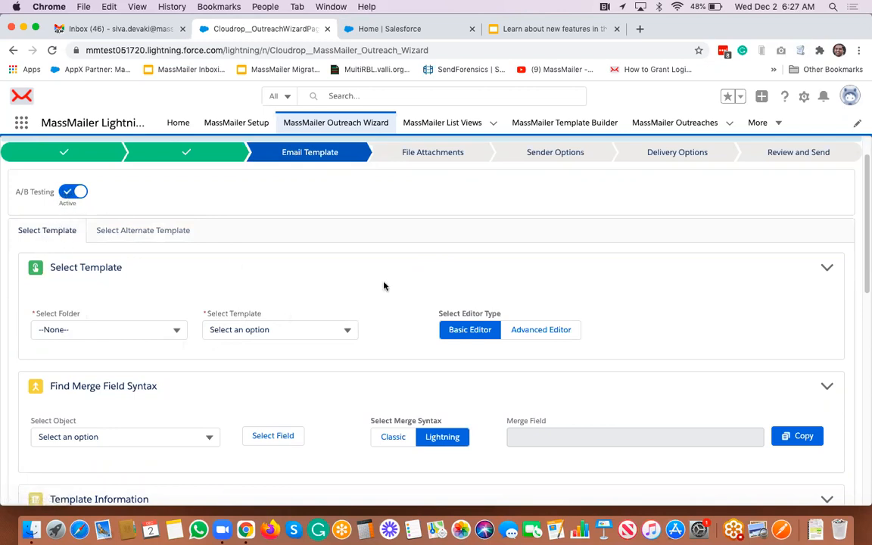
left_click(69, 195)
scroll(345, 274, "down", 8)
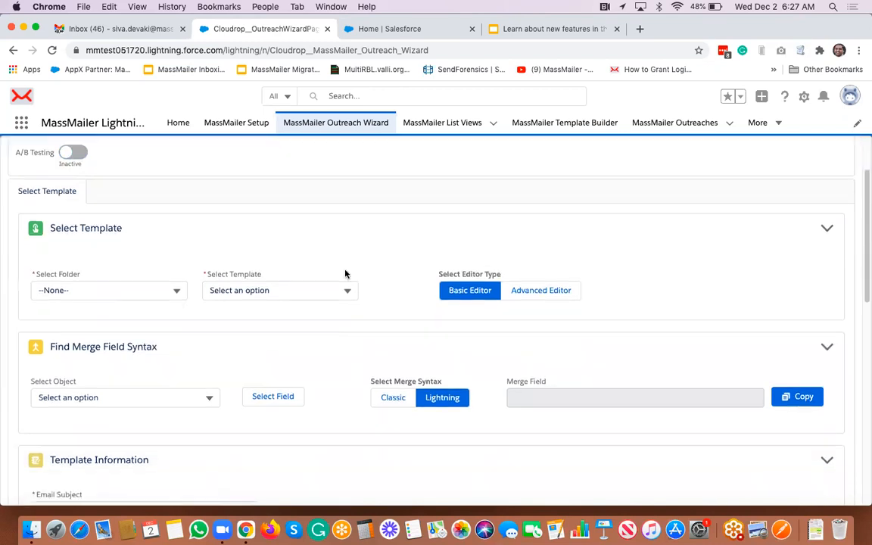
scroll(345, 274, "down", 5)
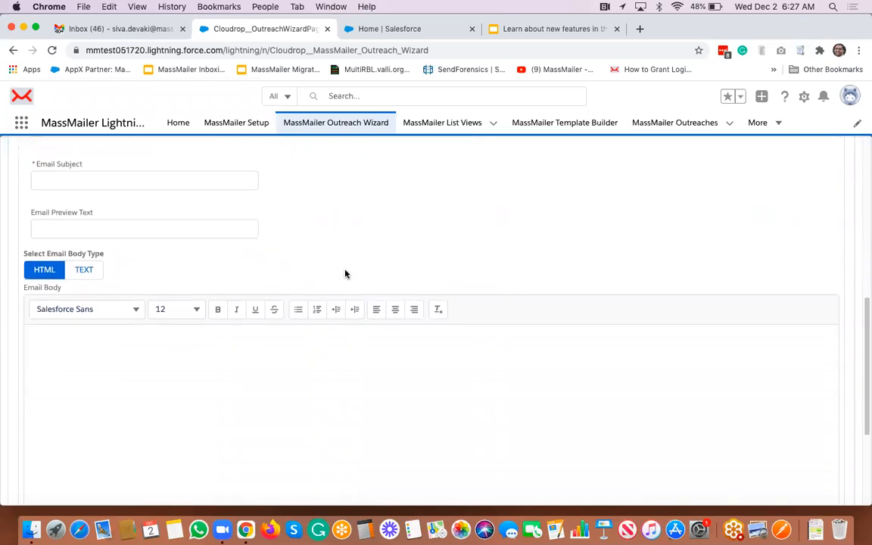
scroll(345, 274, "up", 1)
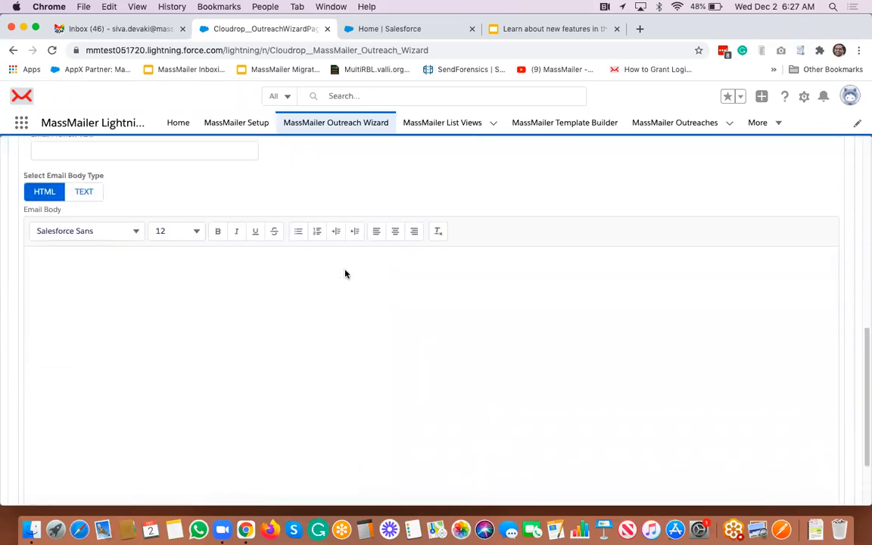
left_click(83, 191)
left_click(45, 192)
scroll(349, 187, "up", 10)
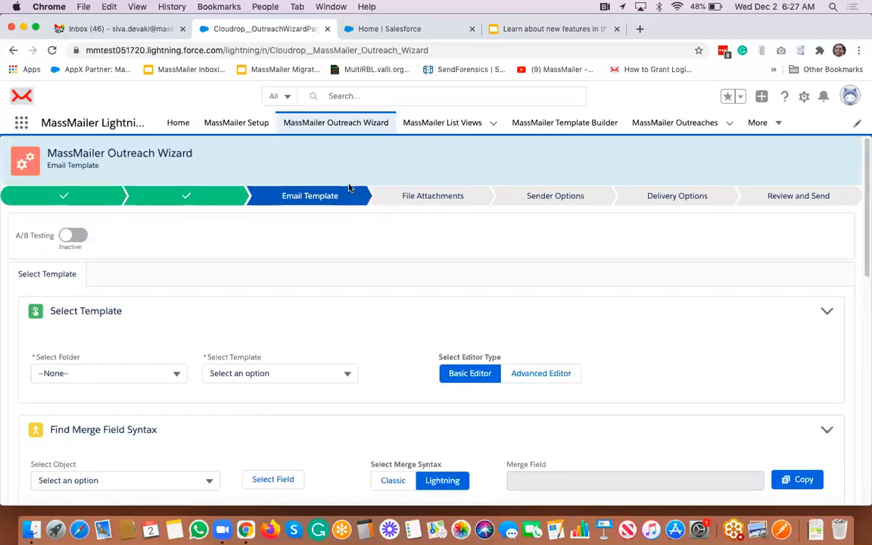
- Load 'demo template' from the MassMailer folder, filling subject 'this is a demo email'
left_click(110, 374)
left_click(84, 451)
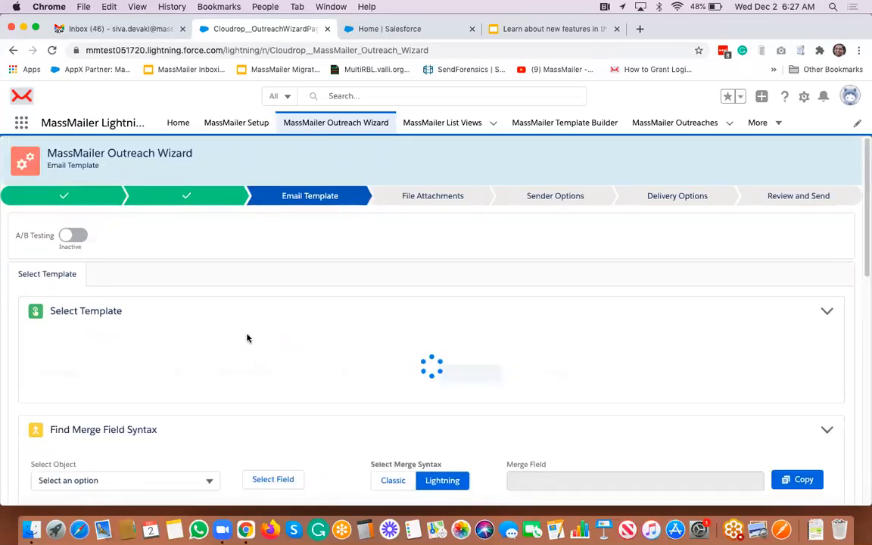
left_click(279, 377)
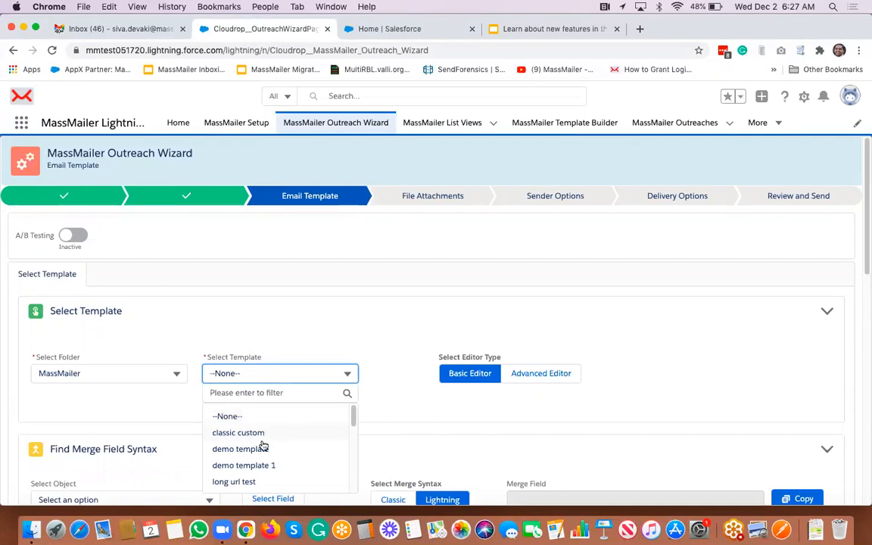
left_click(259, 451)
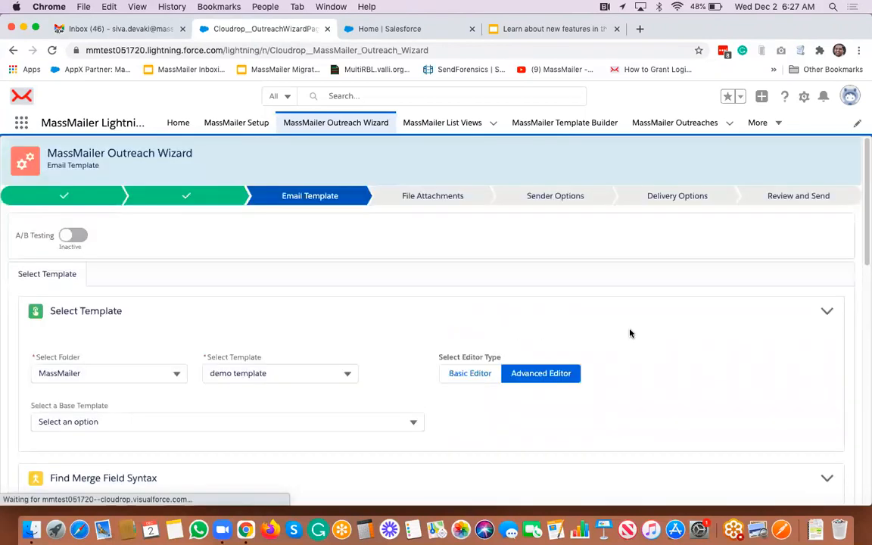
scroll(630, 333, "down", 5)
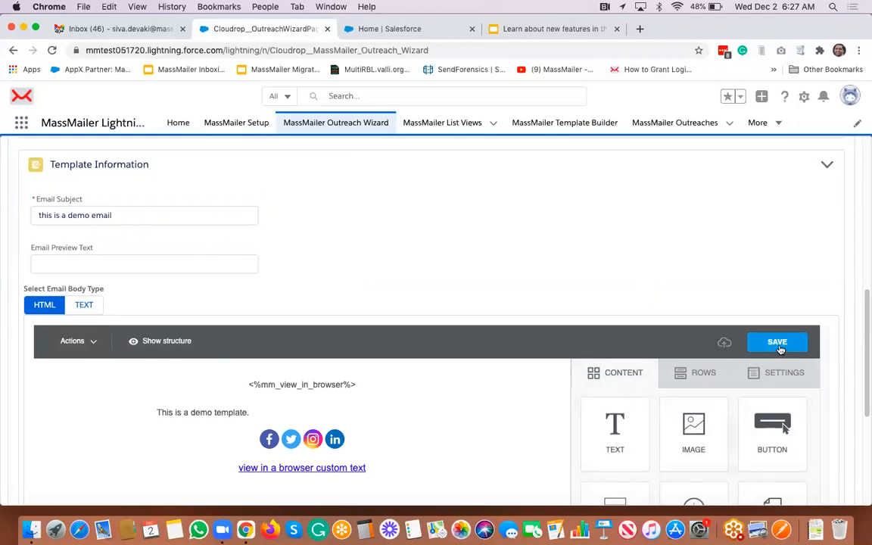
- Switch the email body to plain text regenerated from the template
left_click(84, 306)
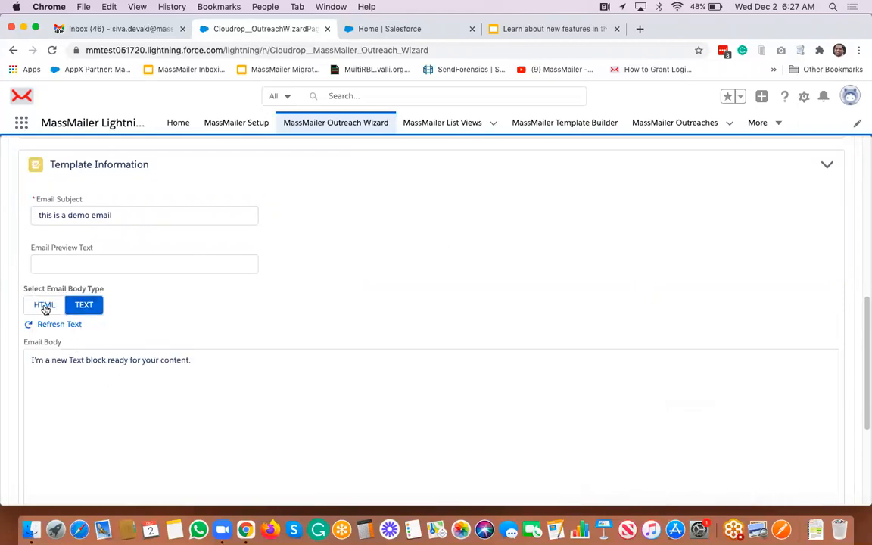
left_click(58, 326)
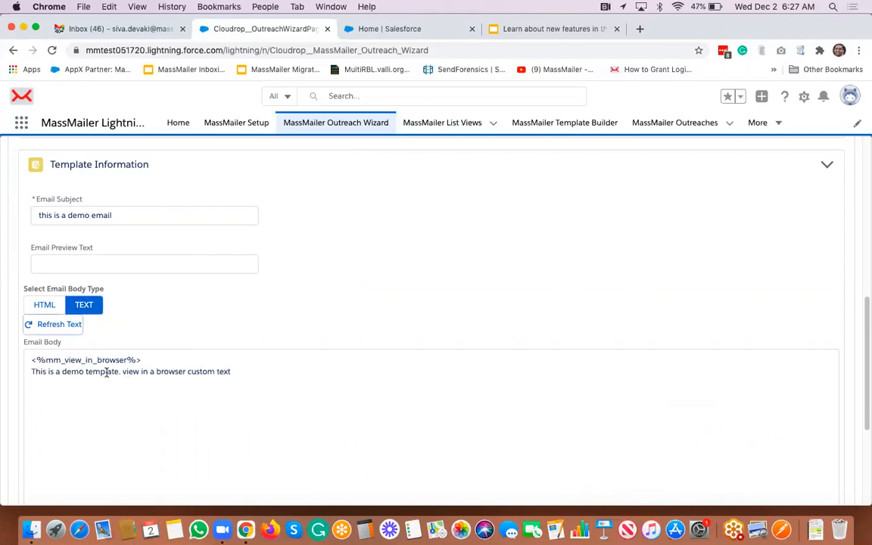
left_click(163, 319)
left_click(161, 362)
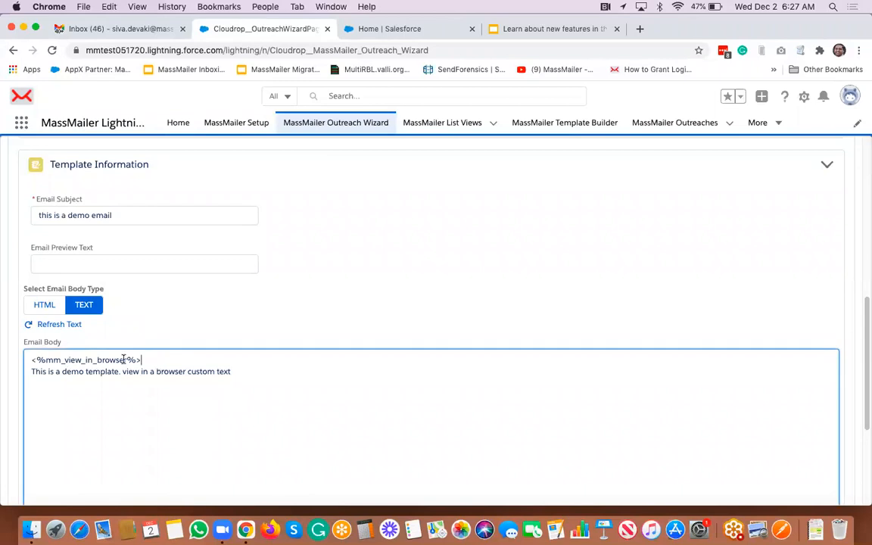
- Delete the view-in-browser lines so the body reads 'This is a demo template.'
triple_click(73, 361)
key("BackSpace")
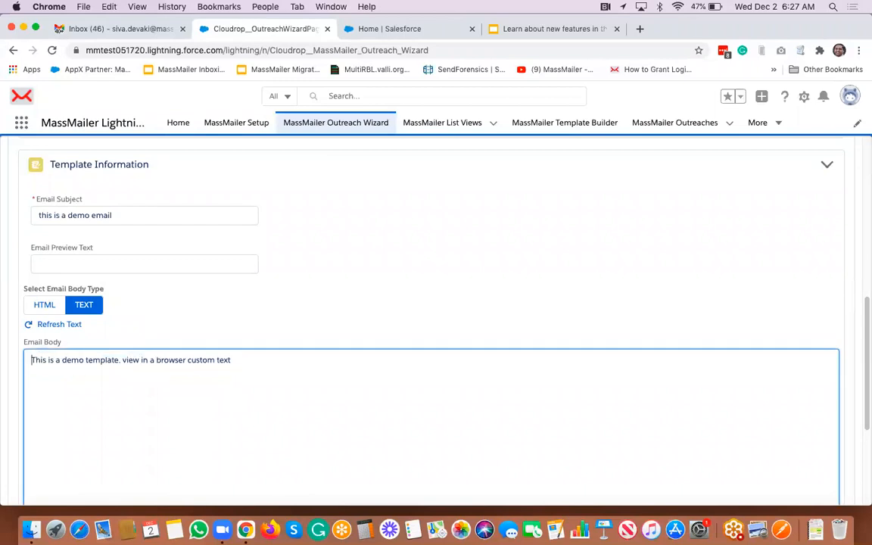
key("Return")
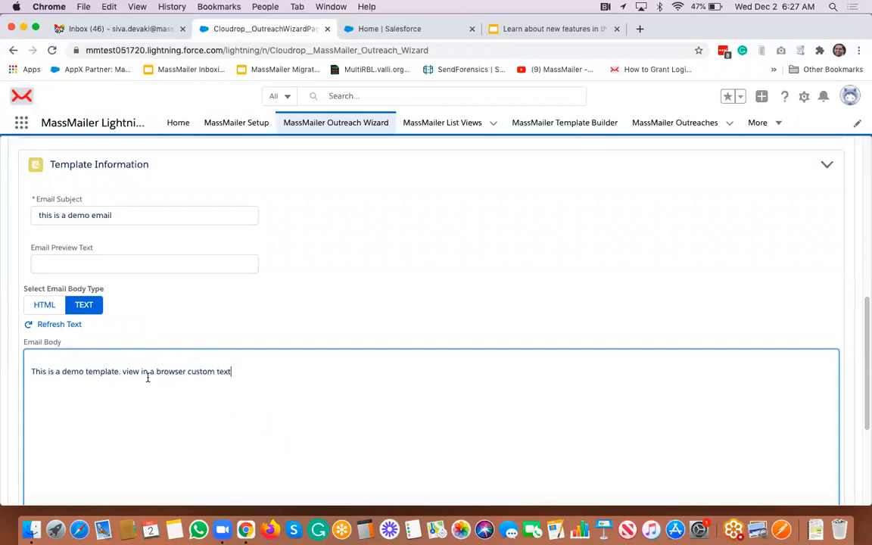
left_click_drag(231, 372, 121, 371)
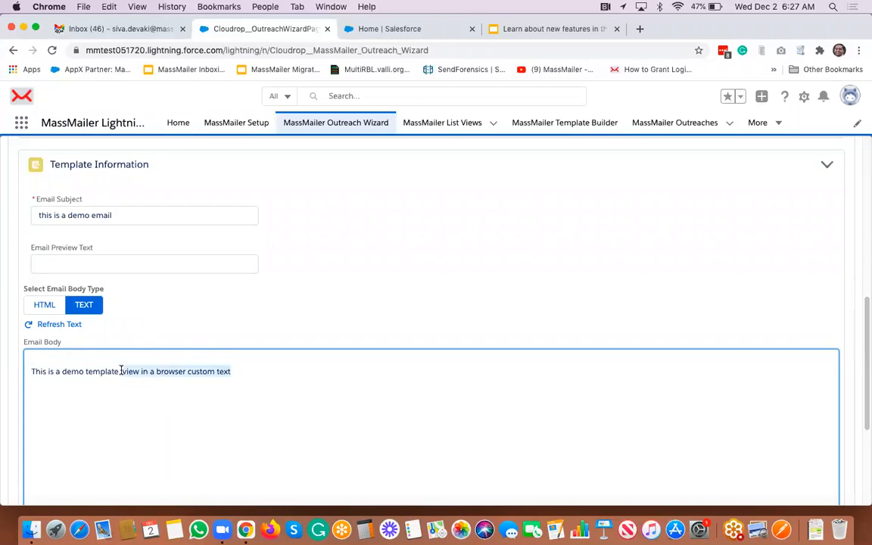
key("BackSpace")
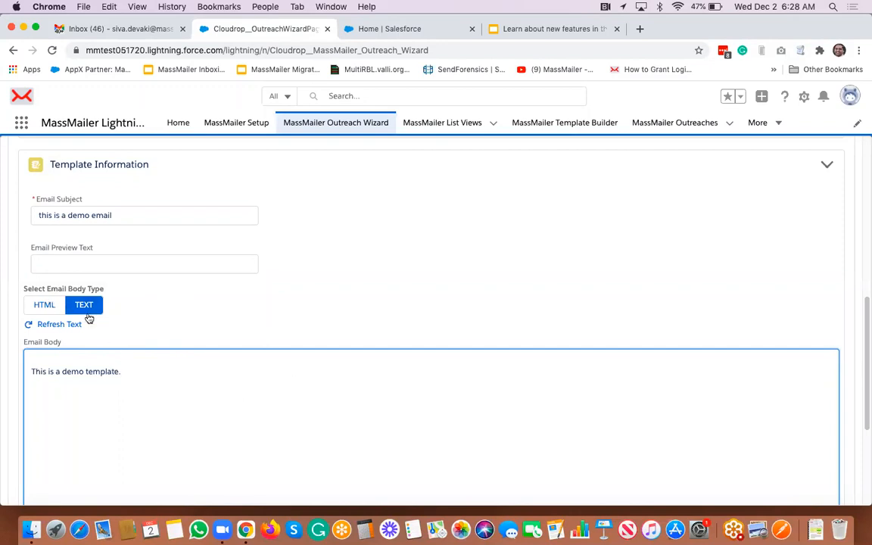
- Switch the body back to HTML and proceed to File Attachments
left_click(166, 329)
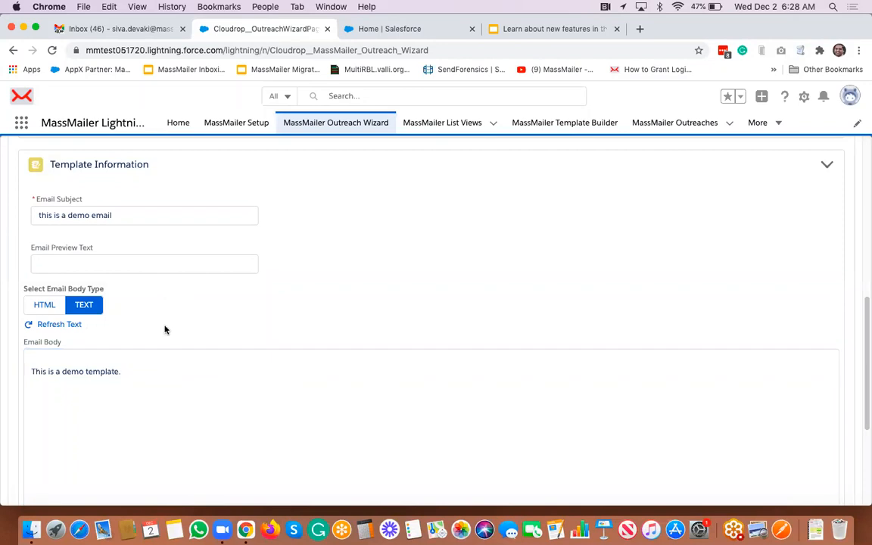
left_click(38, 306)
scroll(362, 294, "down", 1)
scroll(362, 294, "down", 5)
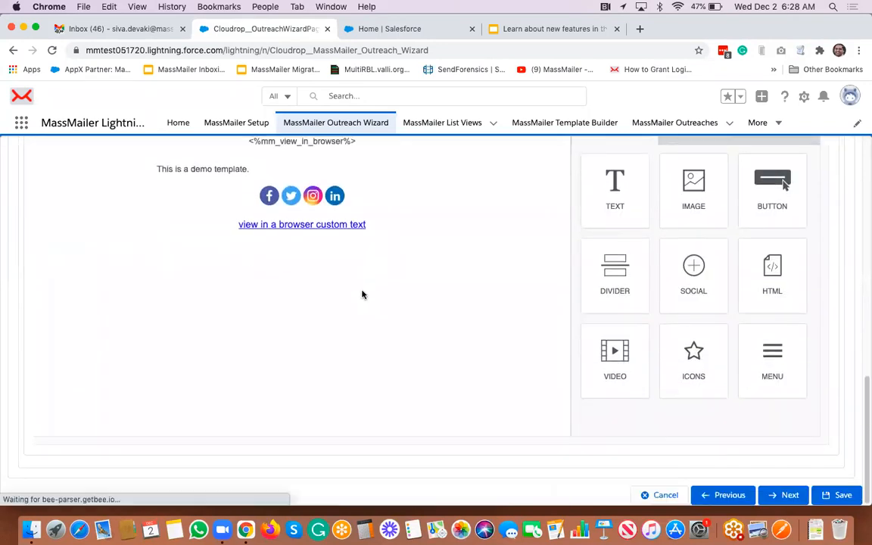
left_click(780, 496)
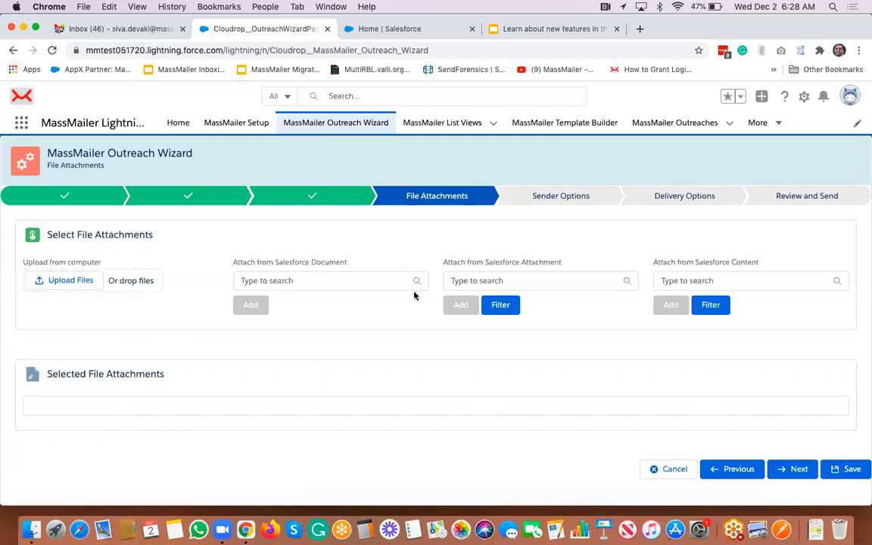
- Close the Salesforce attachment filter unchanged and proceed to Sender Options
left_click(500, 305)
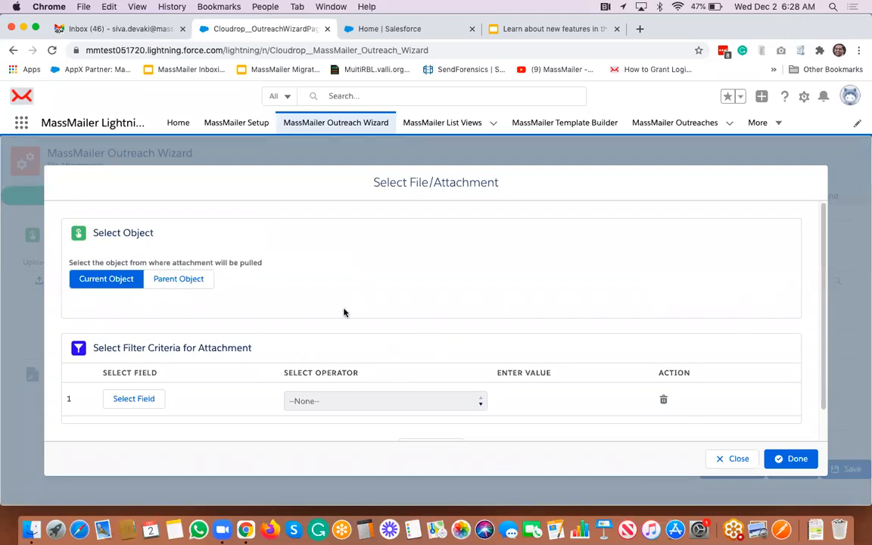
scroll(343, 312, "down", 2)
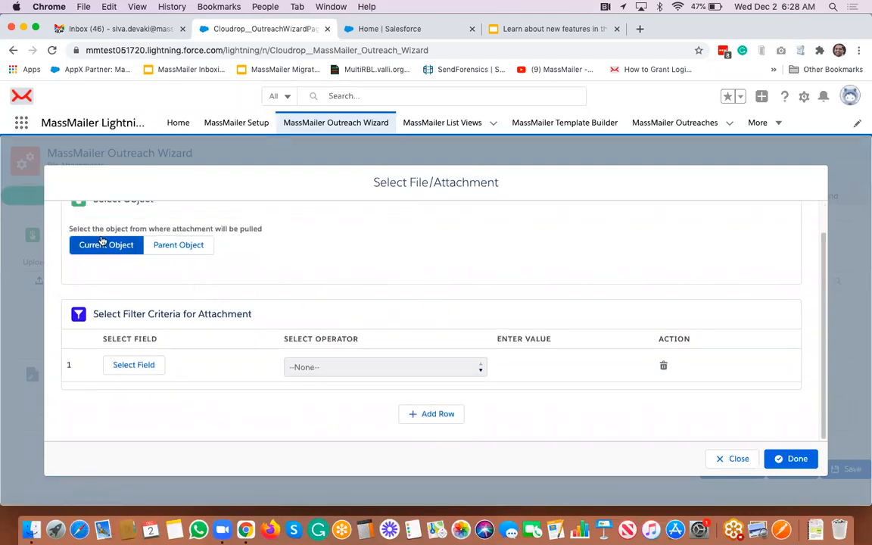
scroll(98, 235, "up", 2)
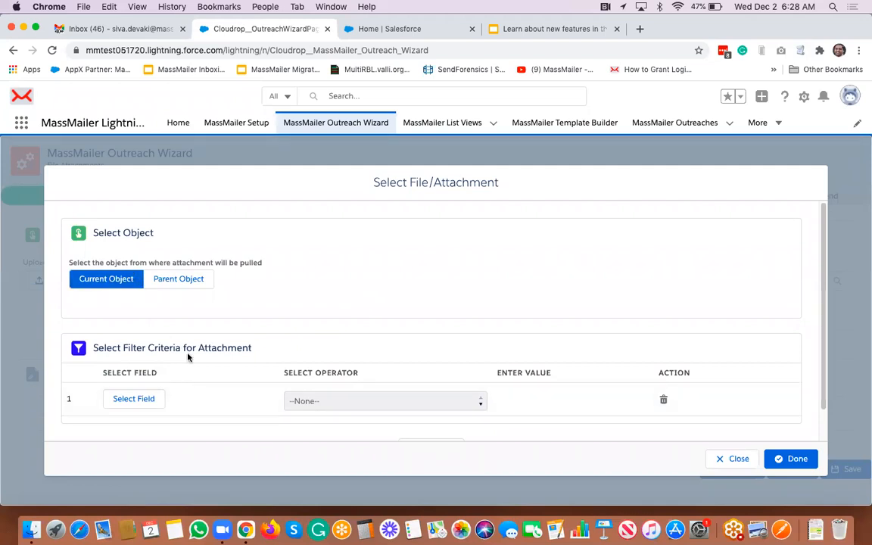
left_click(732, 460)
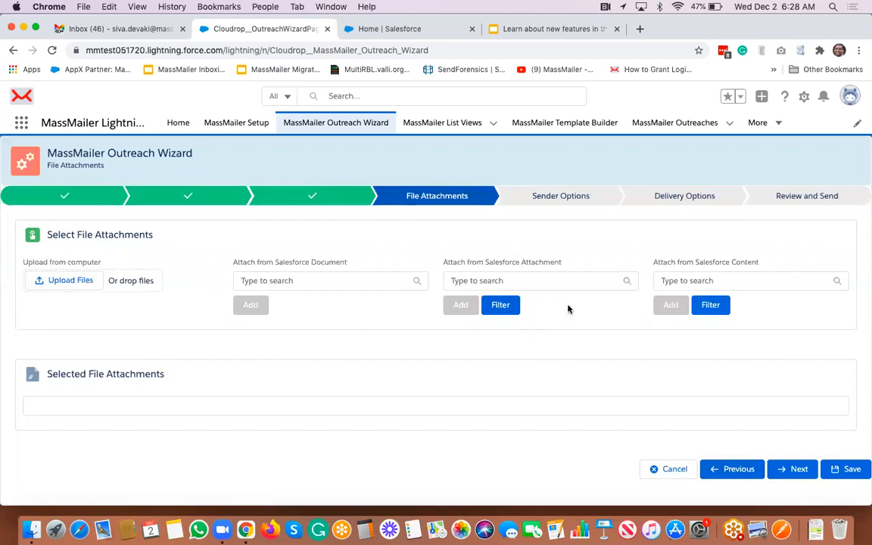
left_click(794, 471)
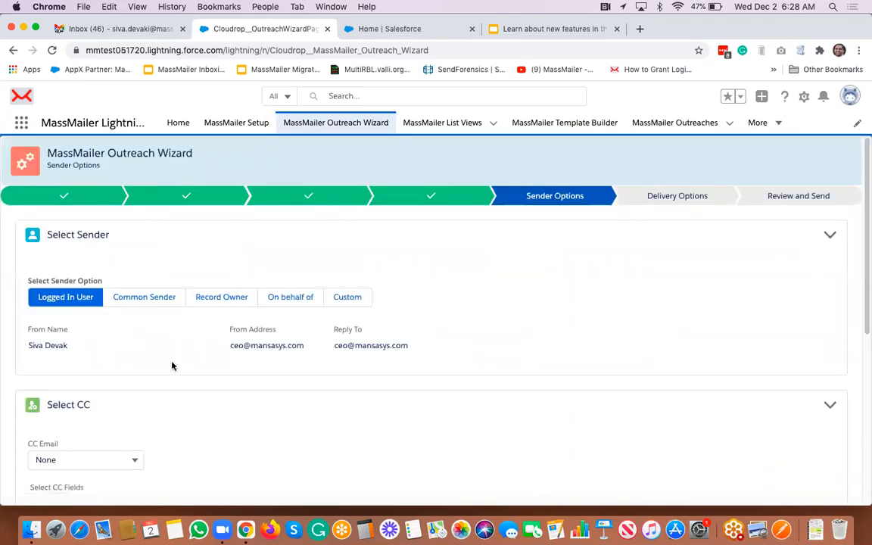
- Leave the CC email choice unchanged and bring up the CC field chooser
scroll(171, 366, "down", 5)
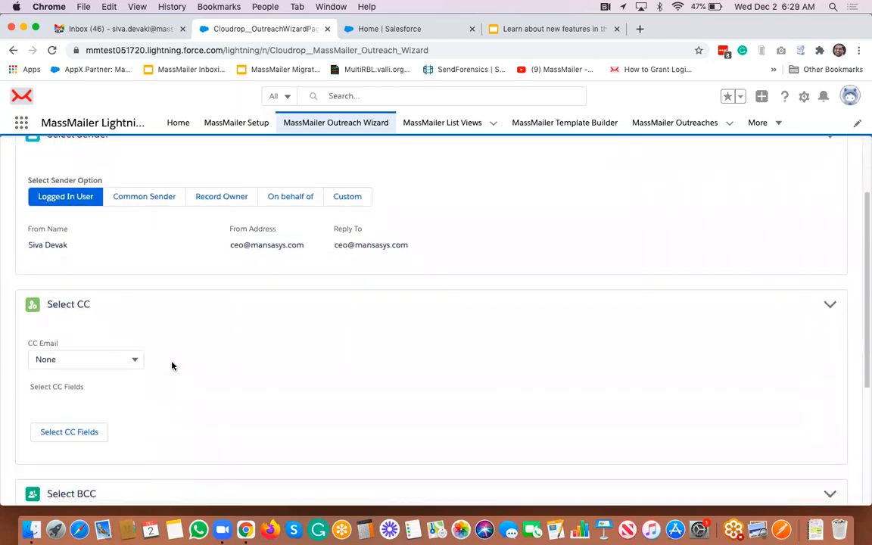
left_click(106, 302)
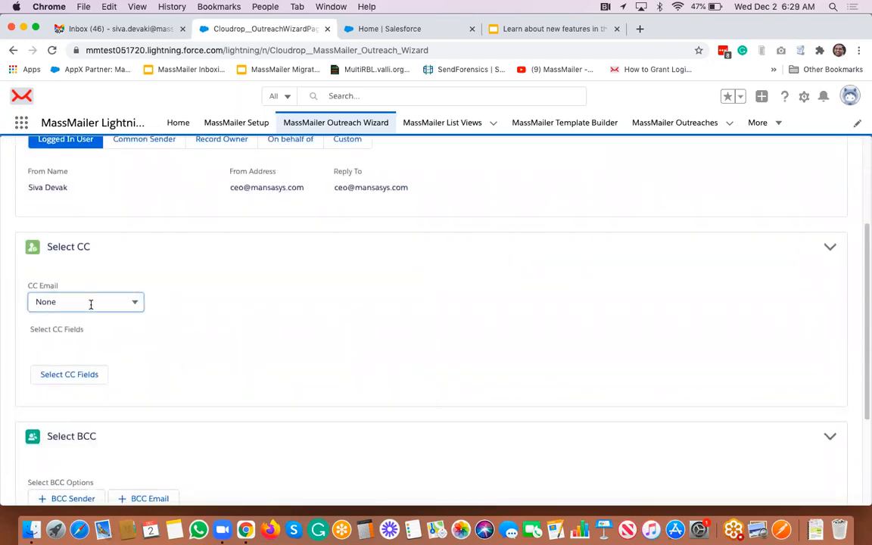
left_click(230, 315)
left_click(75, 377)
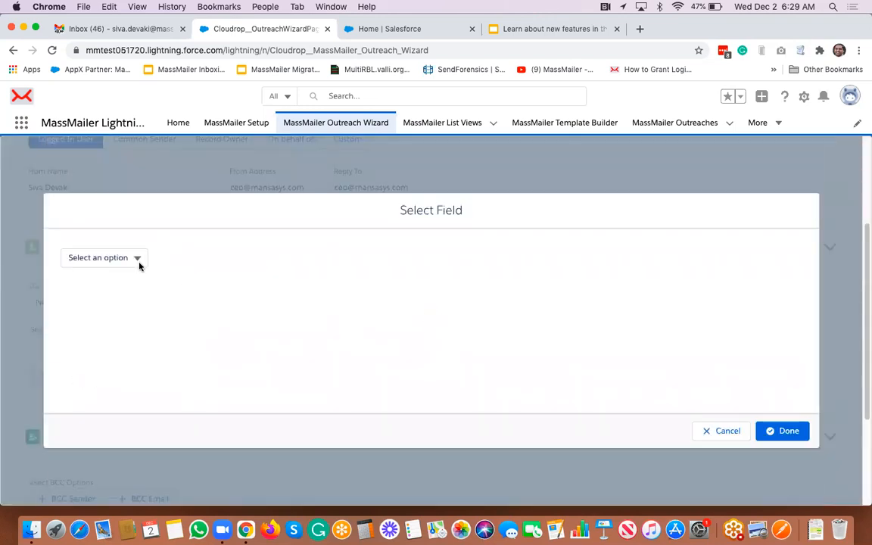
- Cancel the CC field selection and proceed to Delivery Options
left_click(134, 261)
left_click(203, 263)
left_click(104, 257)
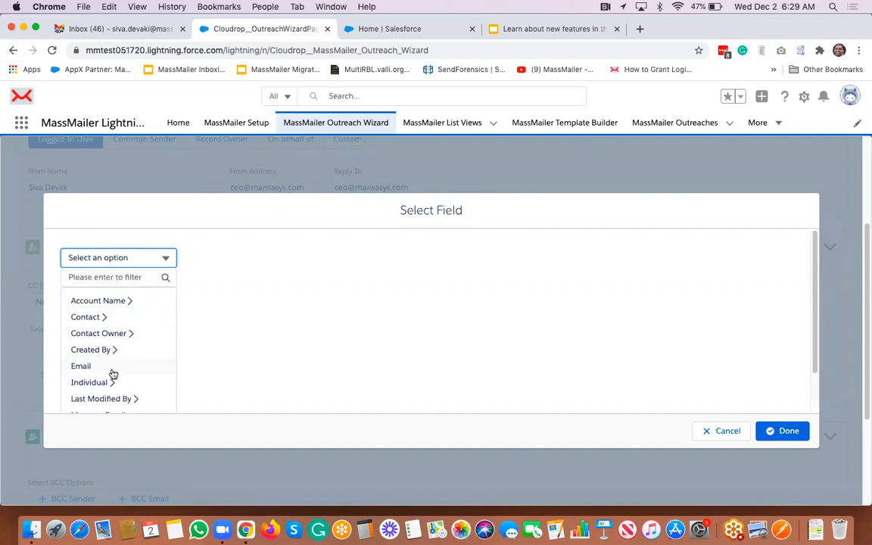
left_click(728, 435)
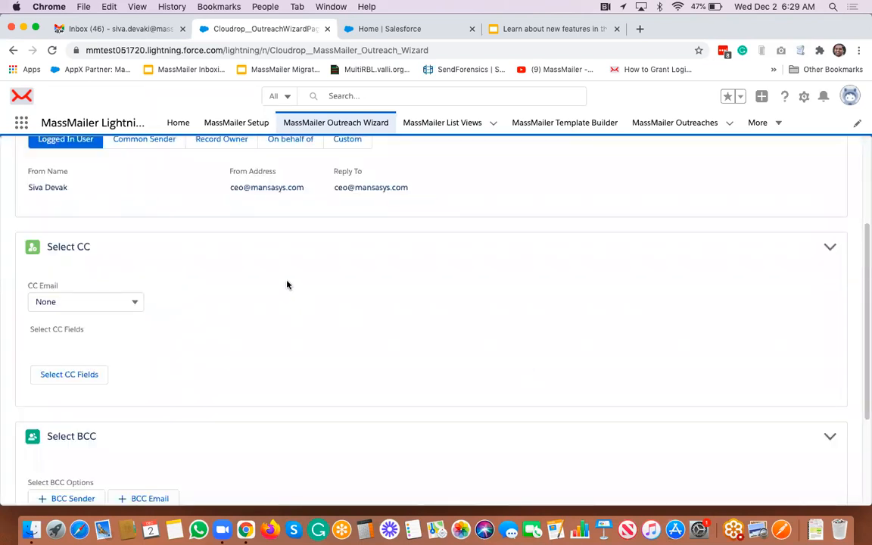
scroll(287, 284, "down", 4)
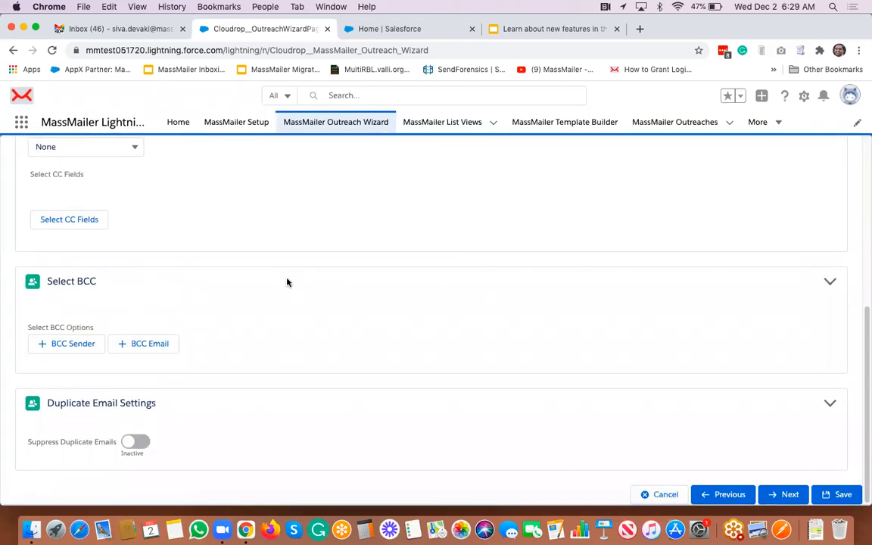
left_click(780, 502)
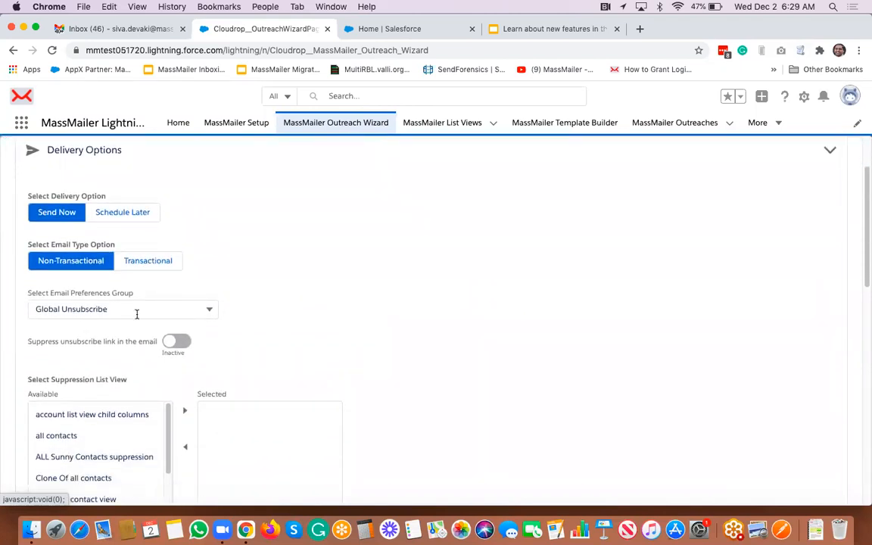
- Set Email Preferences Group to Marketing Team and Unsubscribe Group to Product Offer
left_click(138, 312)
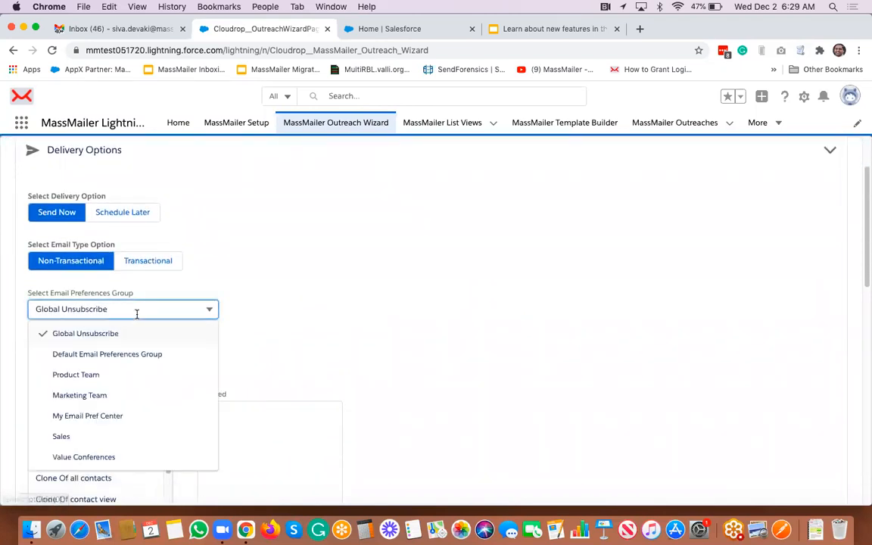
left_click(106, 395)
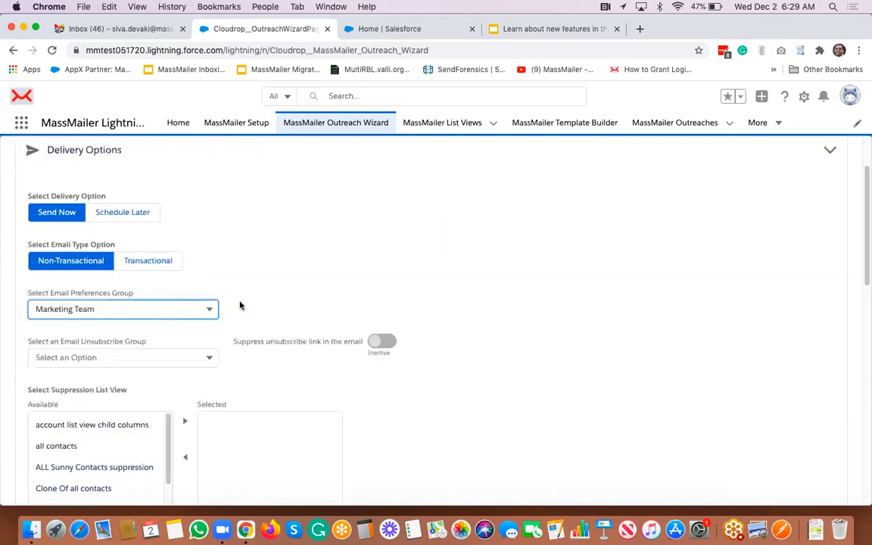
left_click(104, 359)
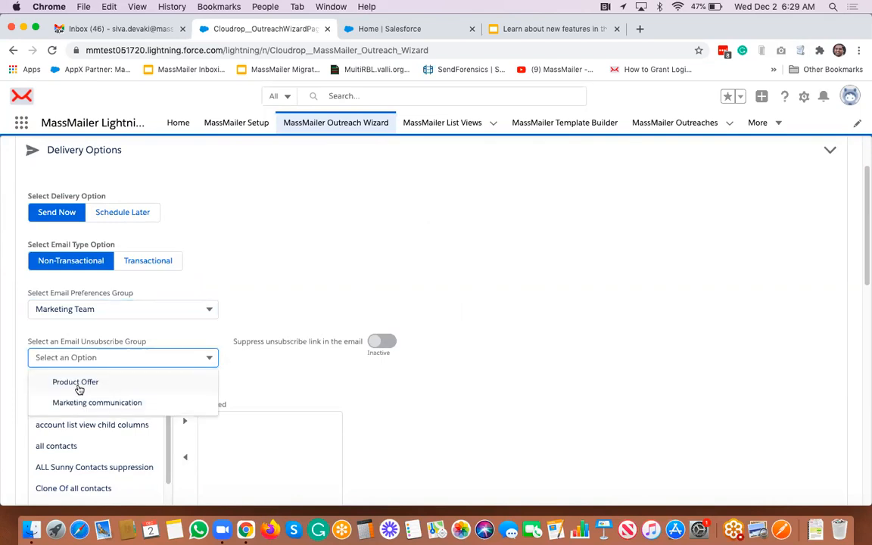
left_click(79, 387)
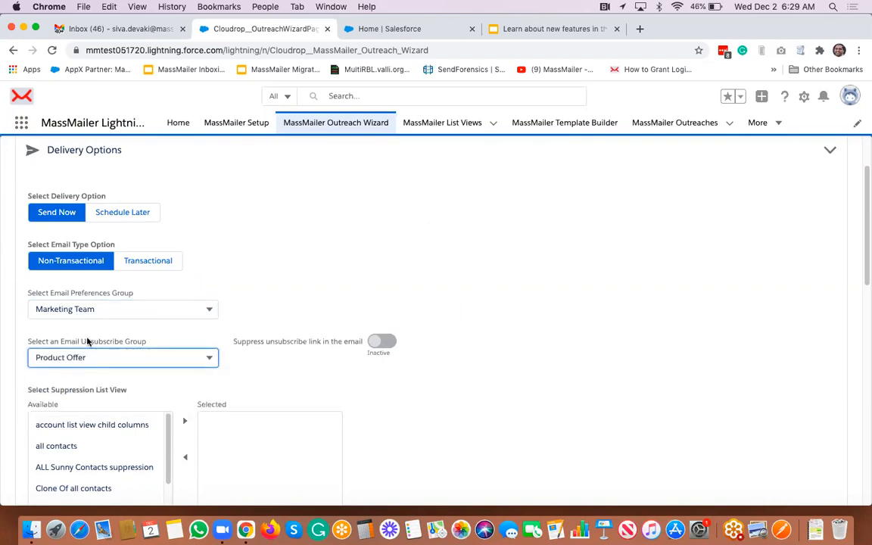
left_click(525, 321)
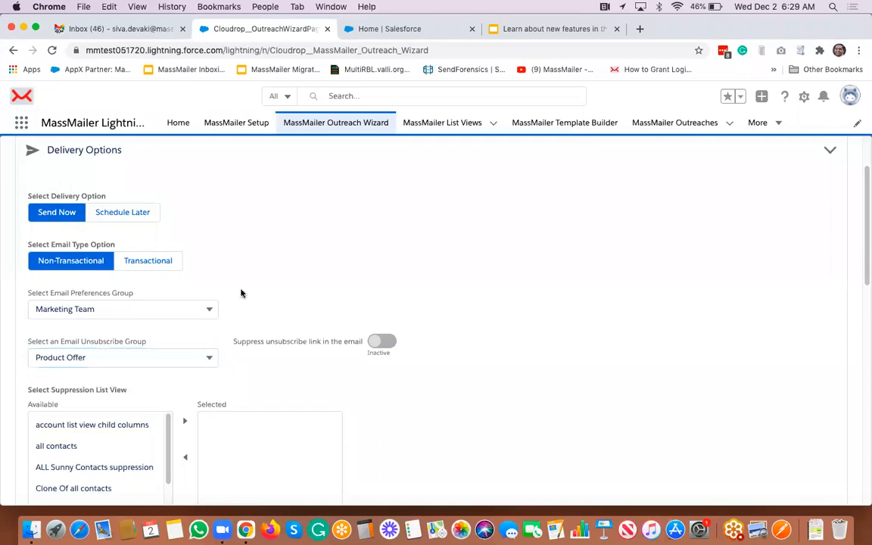
- Leave the IP pool at --None-- and advance the wizard to Review and Send
scroll(493, 299, "down", 10)
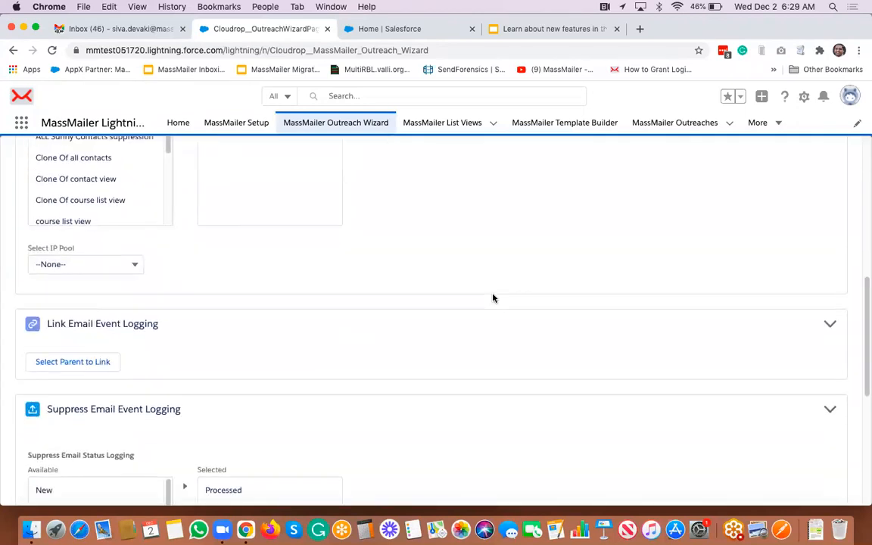
scroll(493, 297, "down", 2)
left_click(97, 197)
left_click(97, 197)
left_click(428, 190)
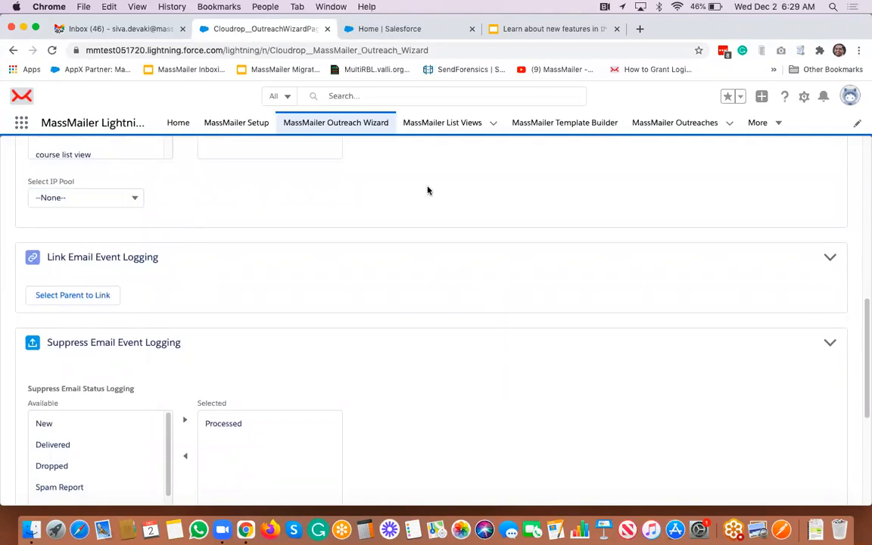
scroll(428, 190, "down", 2)
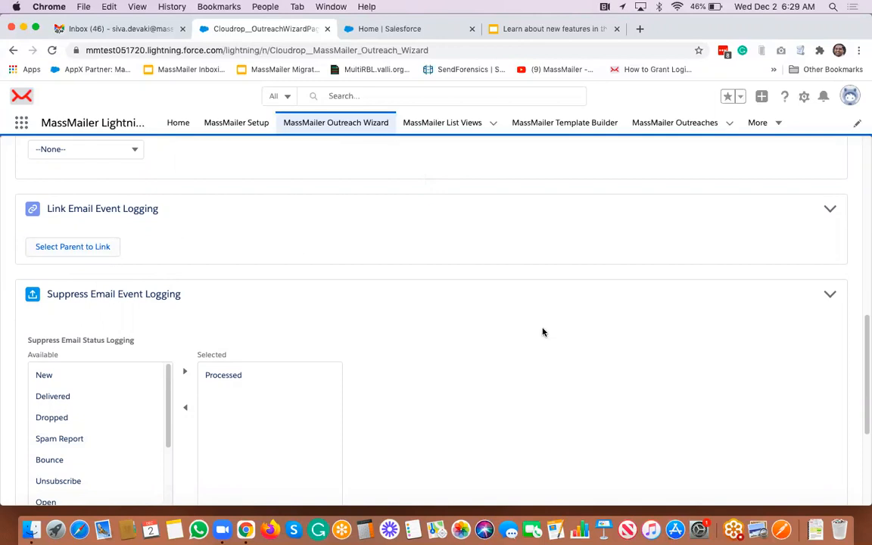
scroll(542, 332, "down", 5)
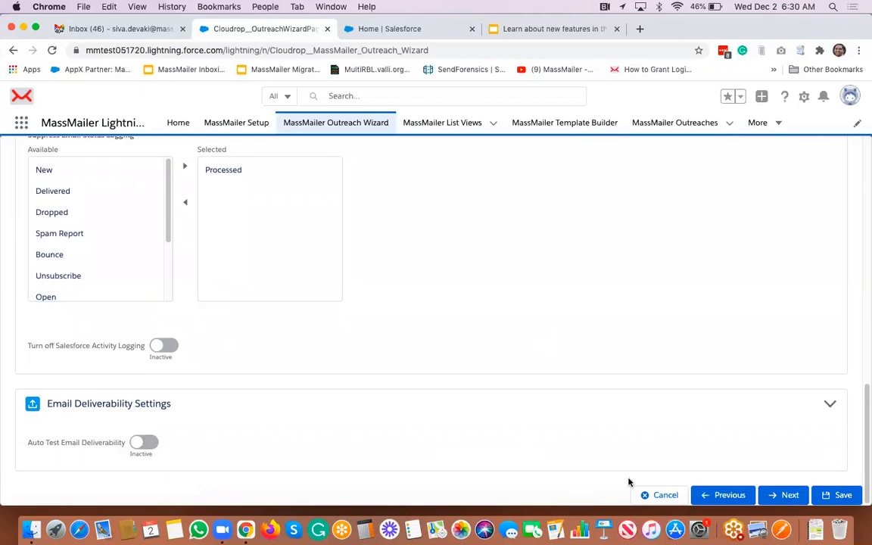
left_click(790, 495)
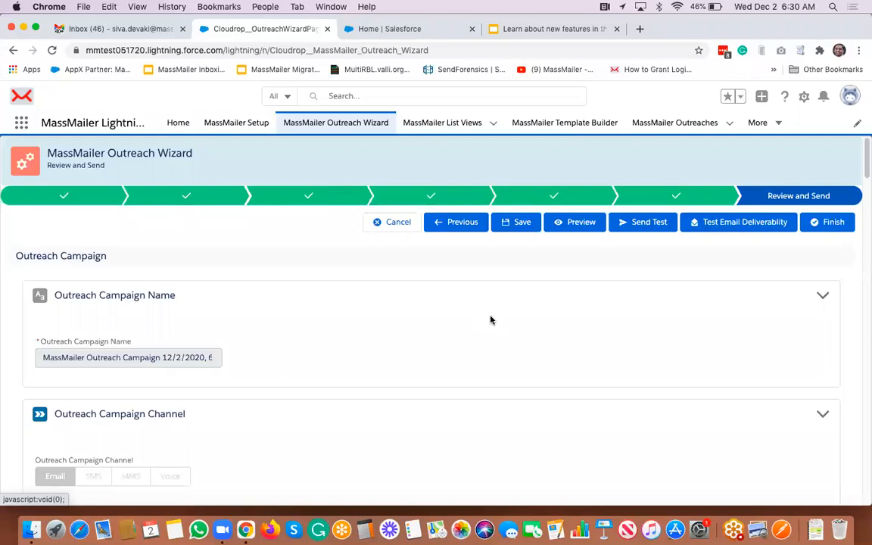
scroll(369, 333, "down", 2)
scroll(369, 334, "up", 2)
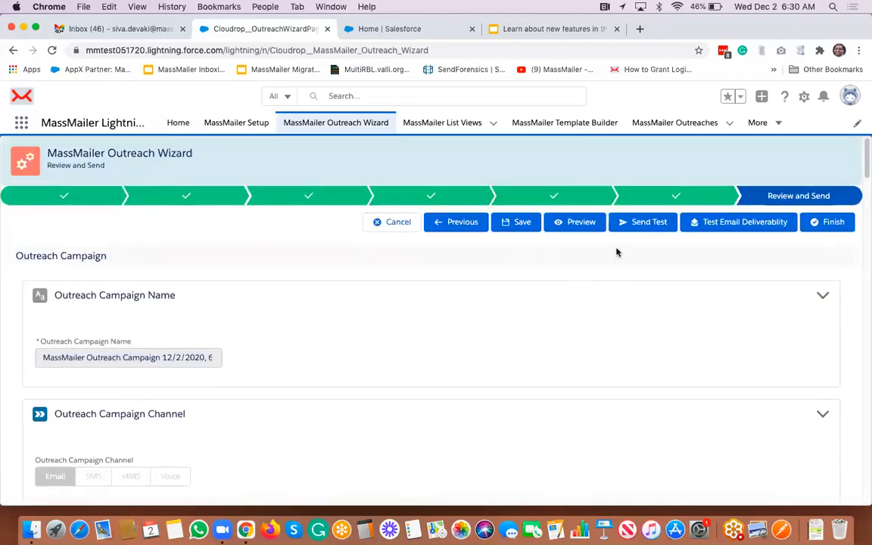
left_click(581, 224)
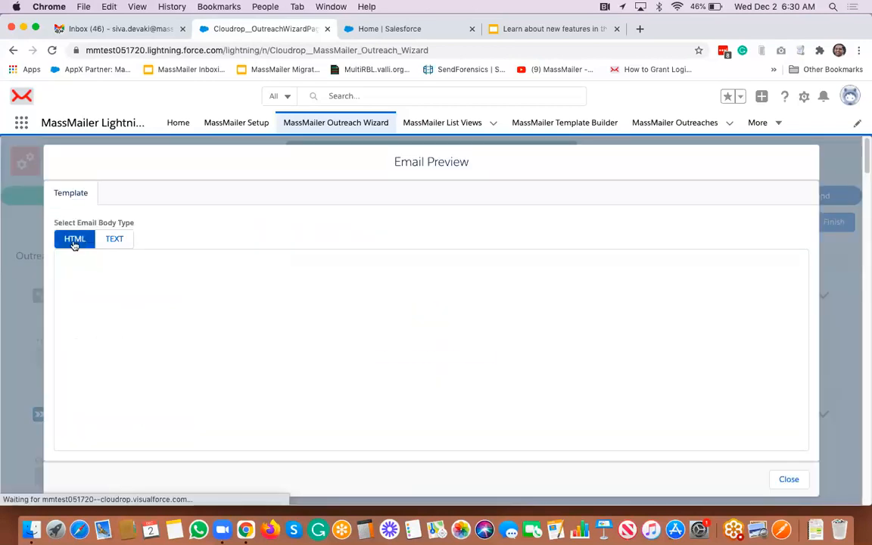
left_click(112, 240)
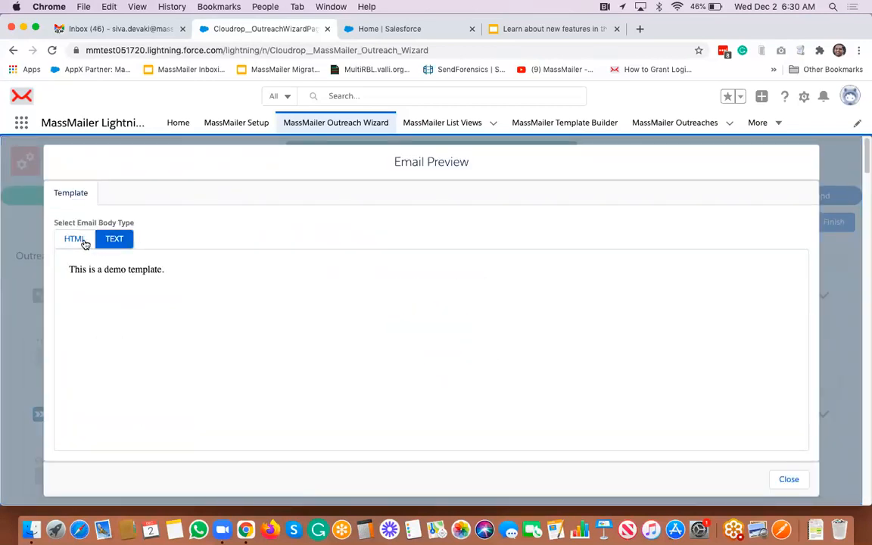
left_click(77, 241)
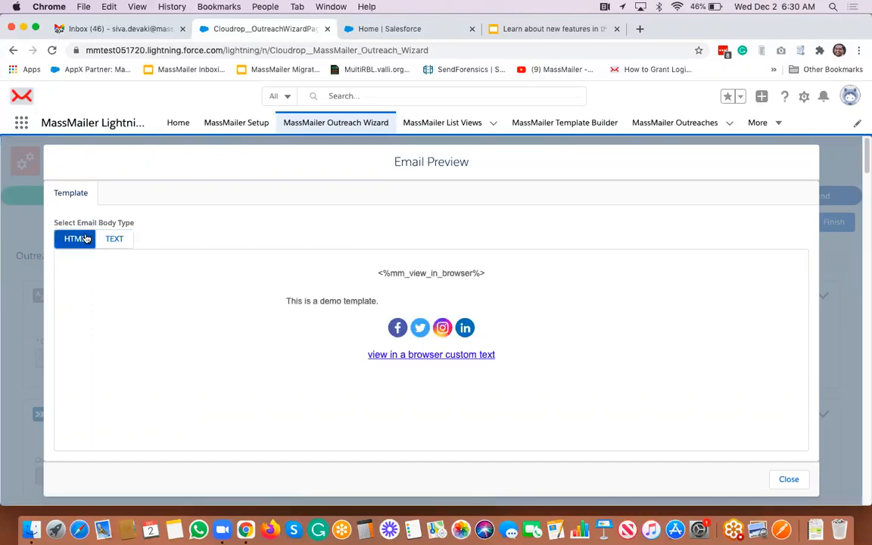
left_click(788, 480)
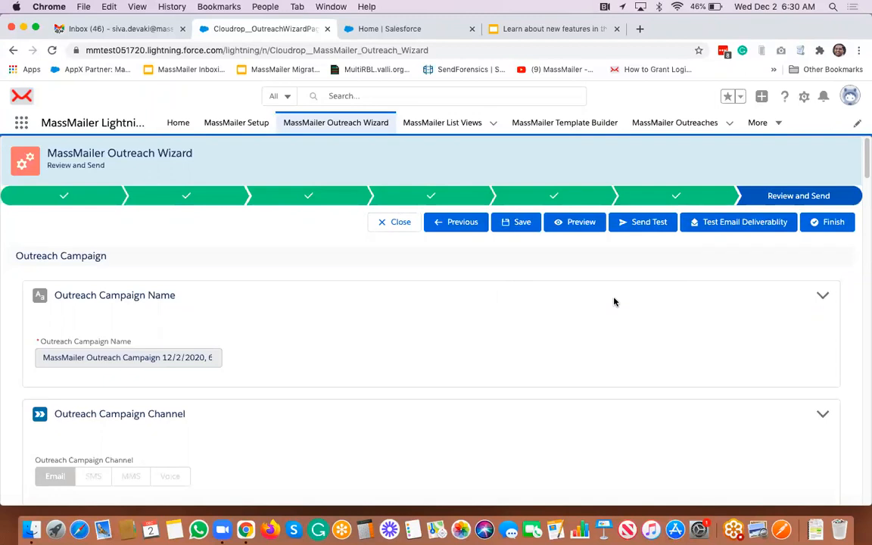
- Search globally for the demo contact by name and open the Contact 2 record
left_click(402, 95)
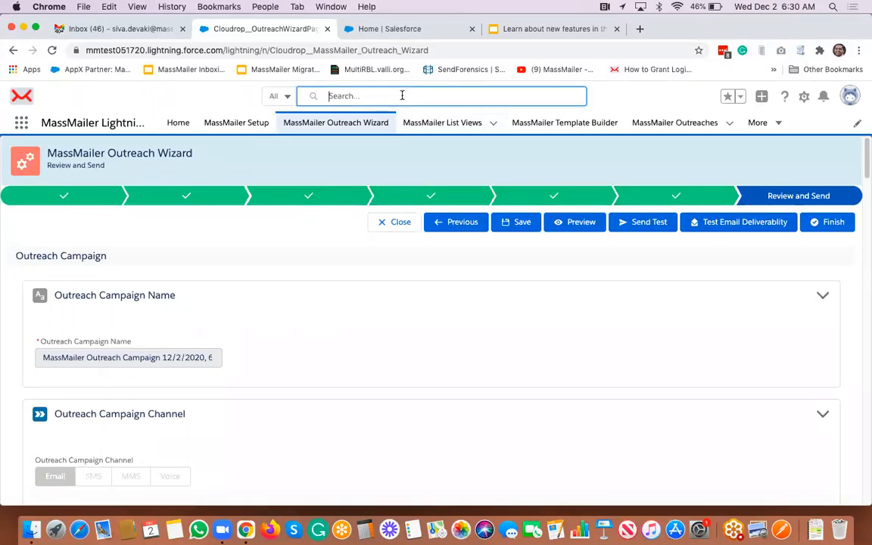
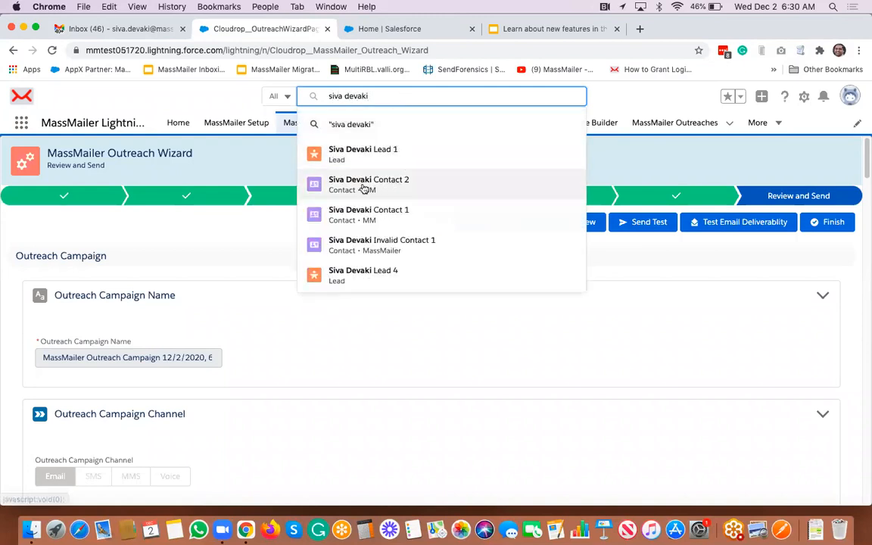
left_click(364, 188)
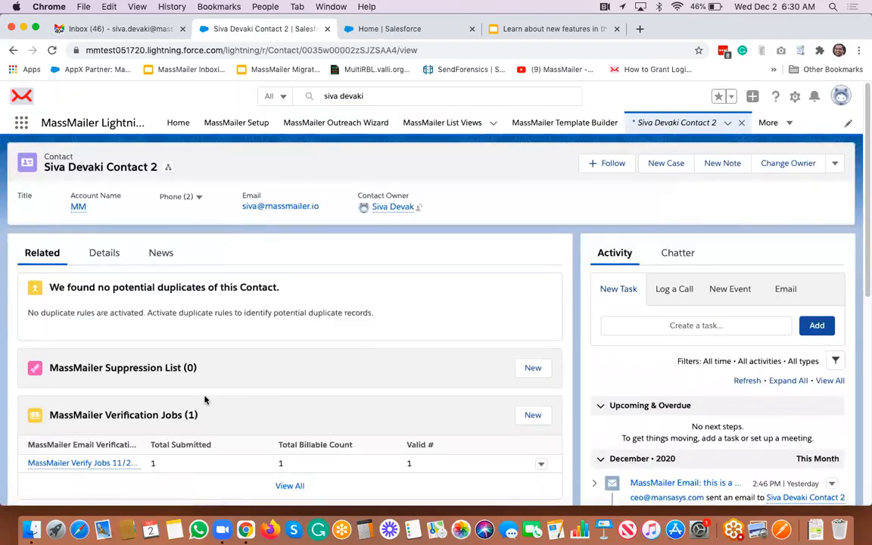
- Open the email status record EMAIL-1231 from the contact's MassMailer Email Status list
scroll(195, 392, "down", 5)
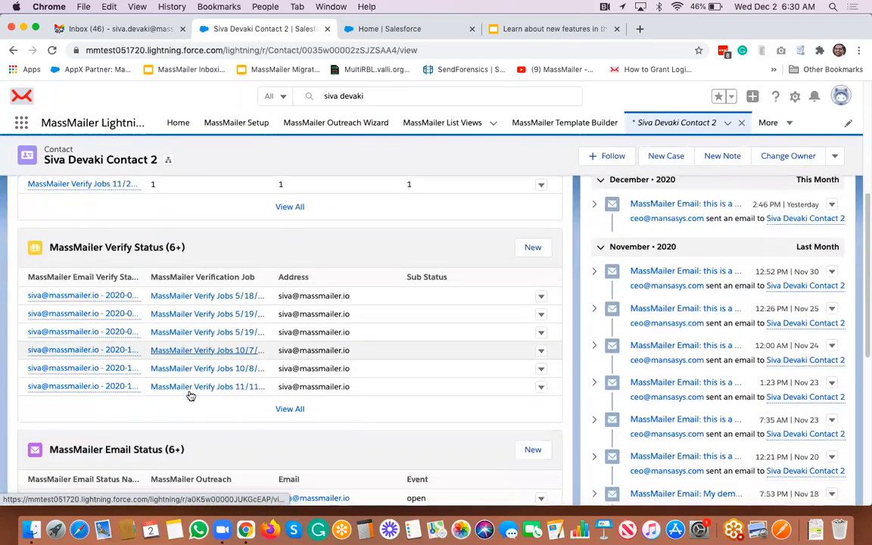
scroll(191, 395, "down", 1)
mouse_move(91, 338)
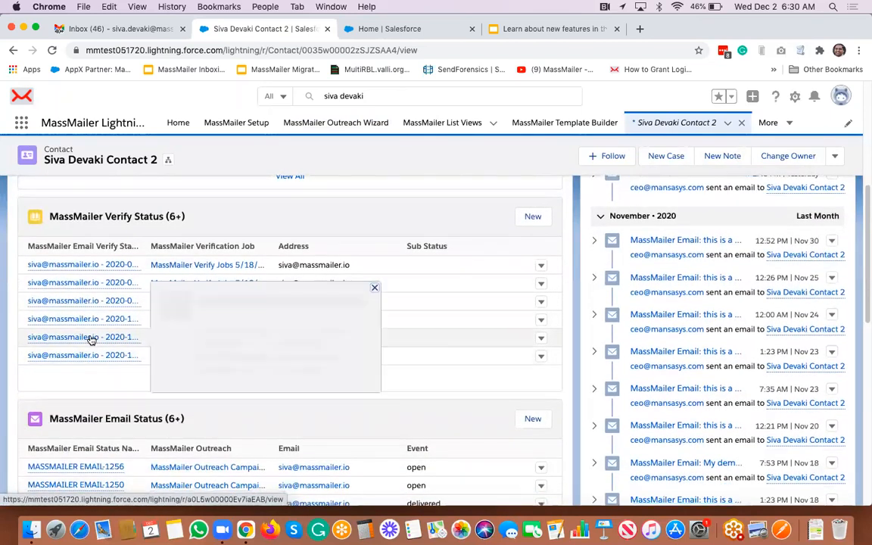
scroll(91, 338, "down", 3)
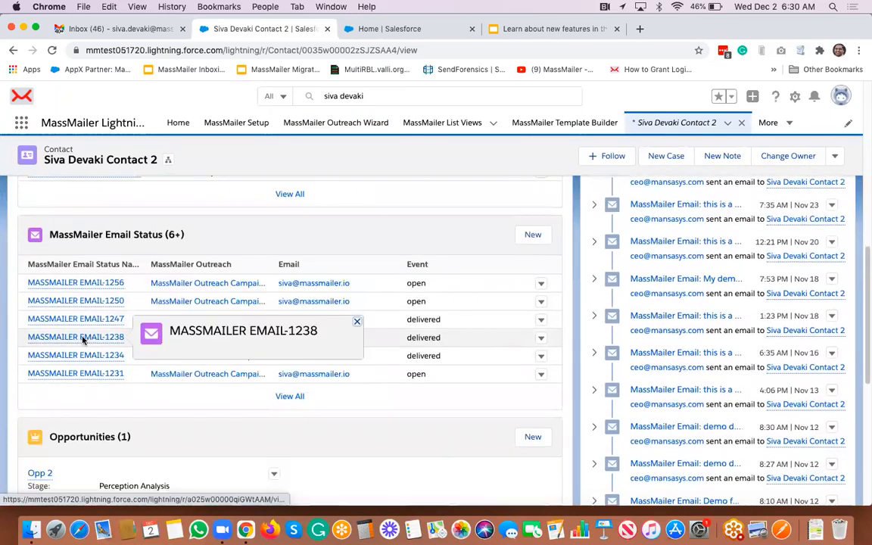
left_click(78, 375)
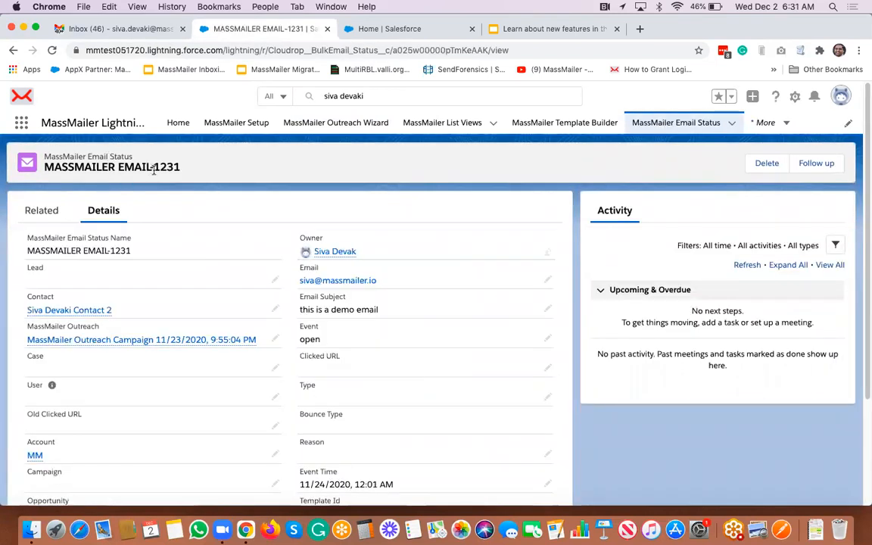
- Start a follow-up email for EMAIL-1231 with subject 'this is a demo email'
left_click(807, 171)
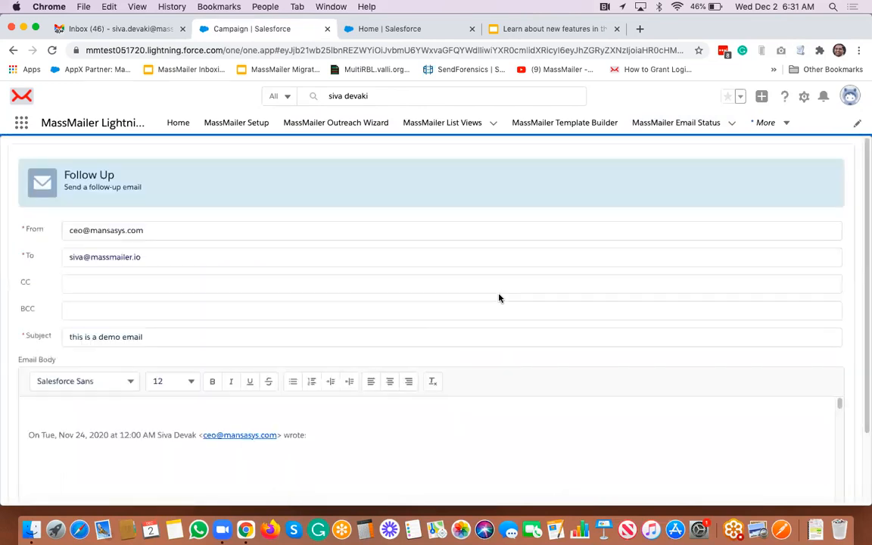
- Read through the follow-up's quoted body, then switch to the Nov-20 release slides tab
scroll(204, 468, "down", 2)
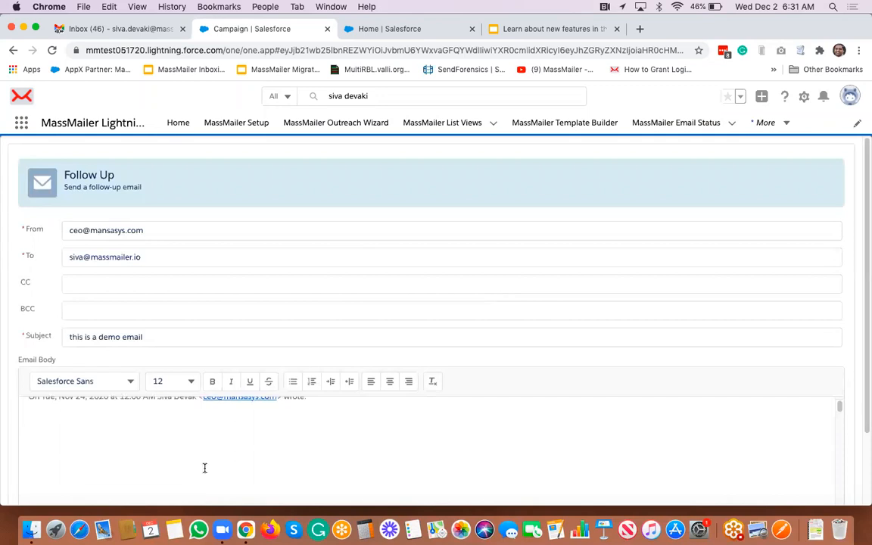
scroll(236, 464, "up", 1)
scroll(323, 450, "up", 2)
scroll(347, 454, "down", 1)
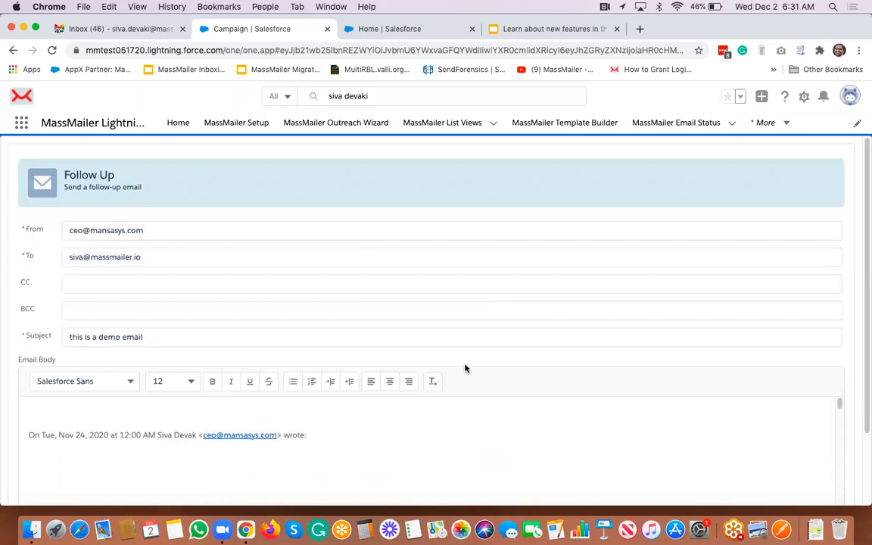
scroll(218, 286, "down", 3)
scroll(170, 225, "up", 1)
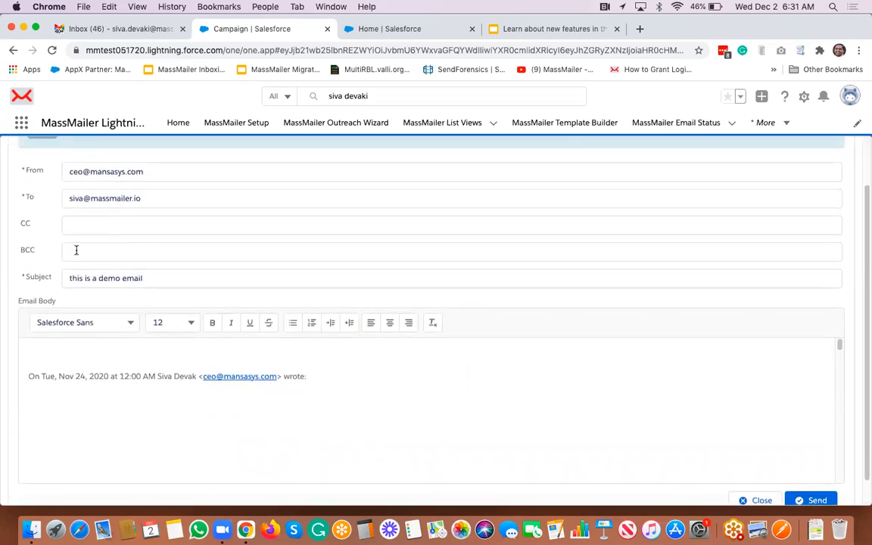
scroll(98, 212, "up", 1)
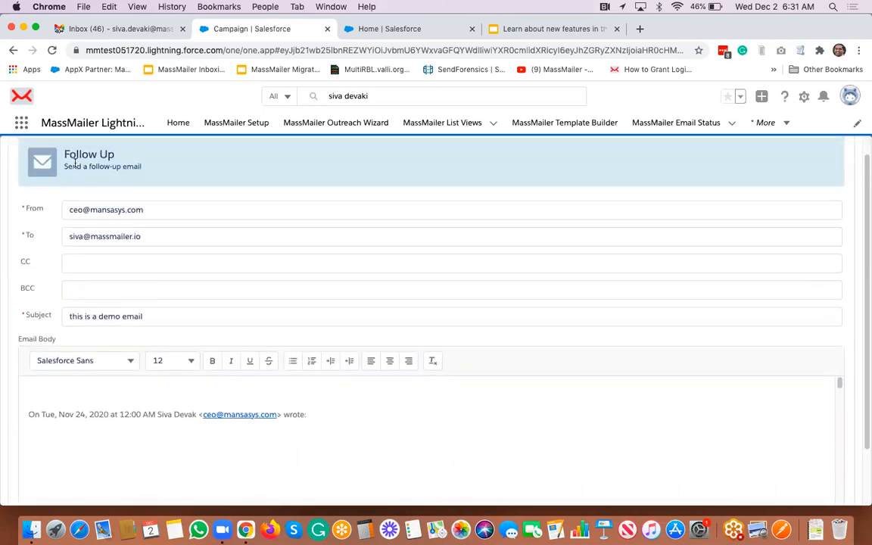
scroll(665, 388, "down", 2)
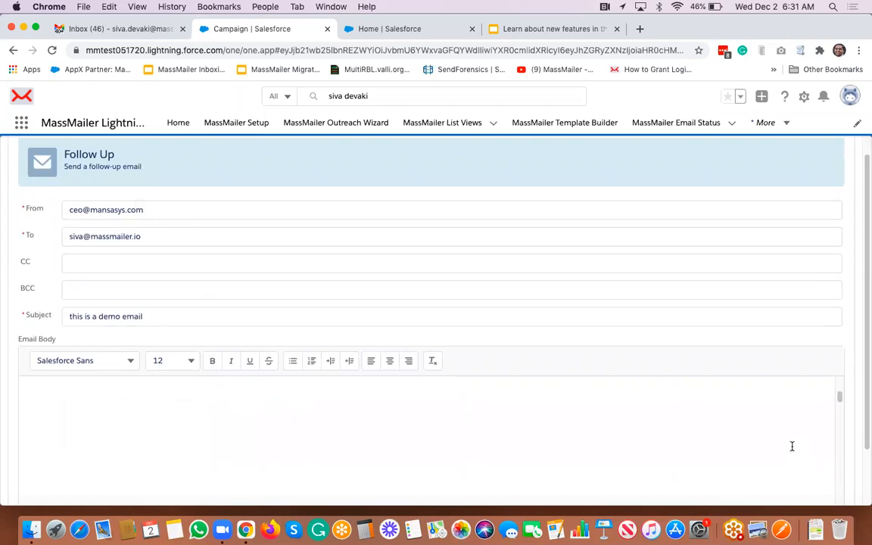
scroll(542, 234, "up", 1)
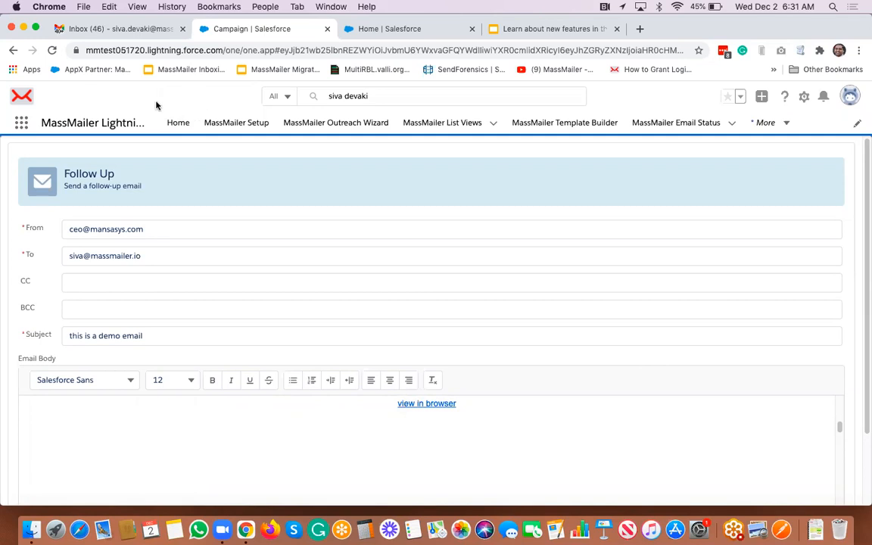
left_click(531, 28)
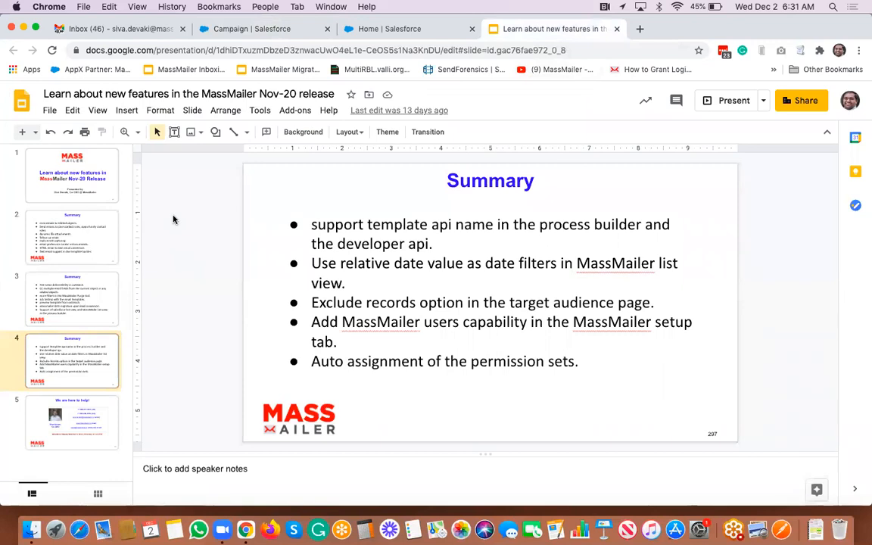
- Select slide 5, 'We are here to help!', and present the deck full screen from it
key("Down")
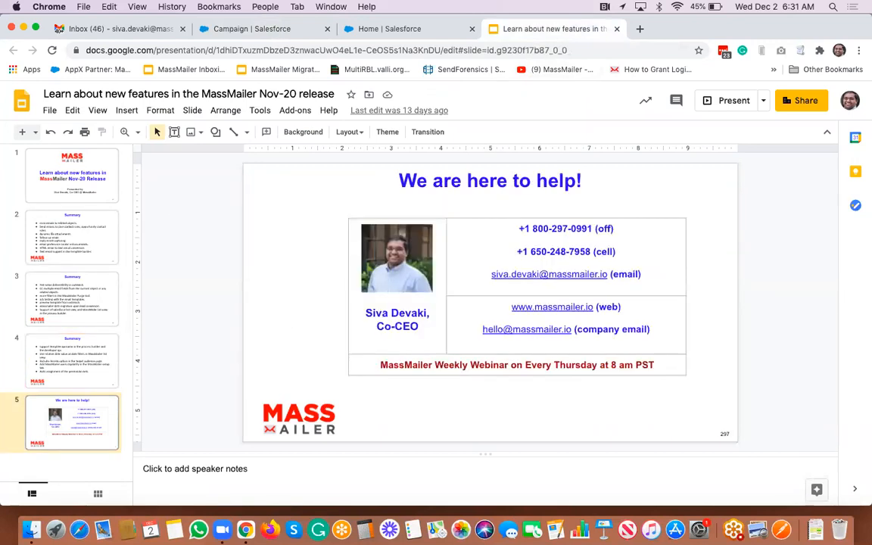
left_click(94, 110)
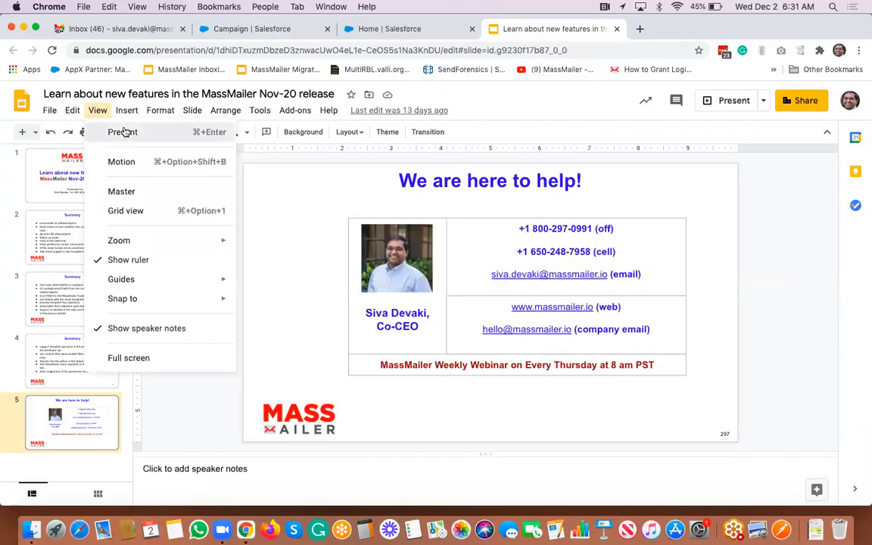
left_click(121, 131)
left_click(123, 130)
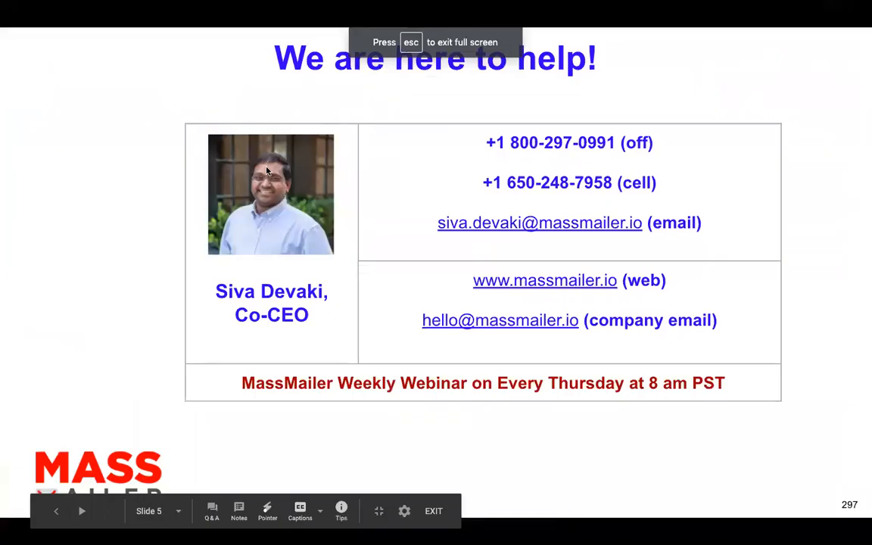